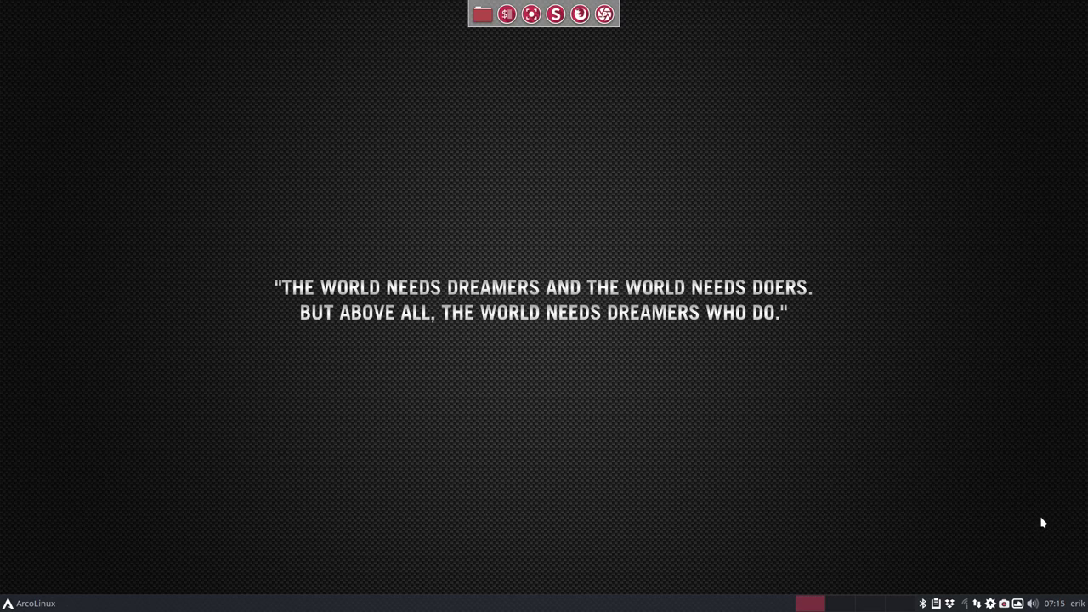
# Open a terminal showing the system info, then close it.
pyautogui.hotkey('ctrl', 'alt', 't')
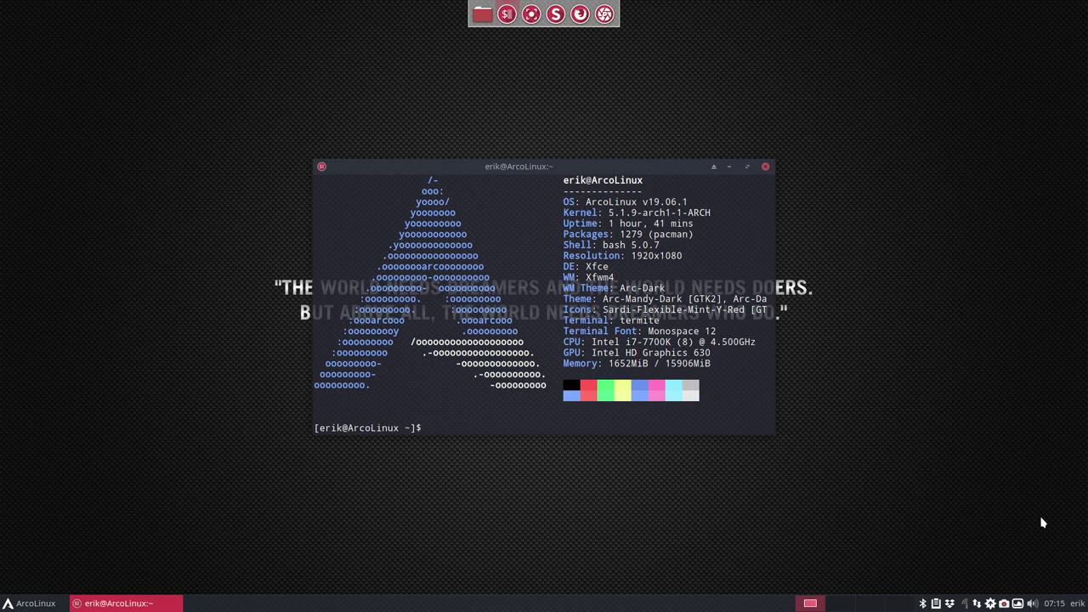
pyautogui.click(765, 167)
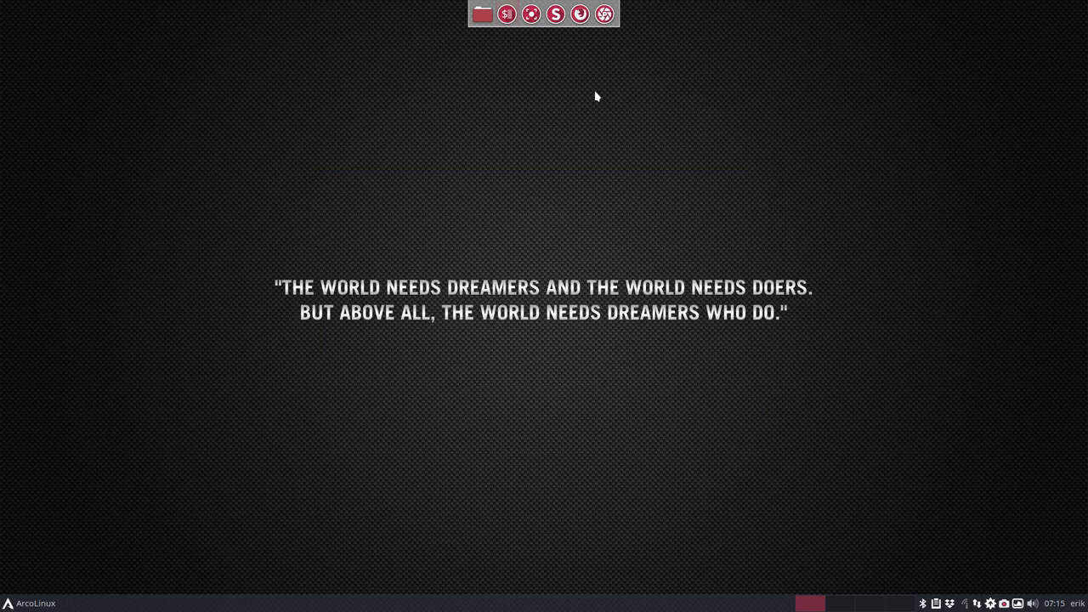
# Launch Firefox, close all tabs but Google, and search for 'nib icon pack linux'.
pyautogui.click(580, 20)
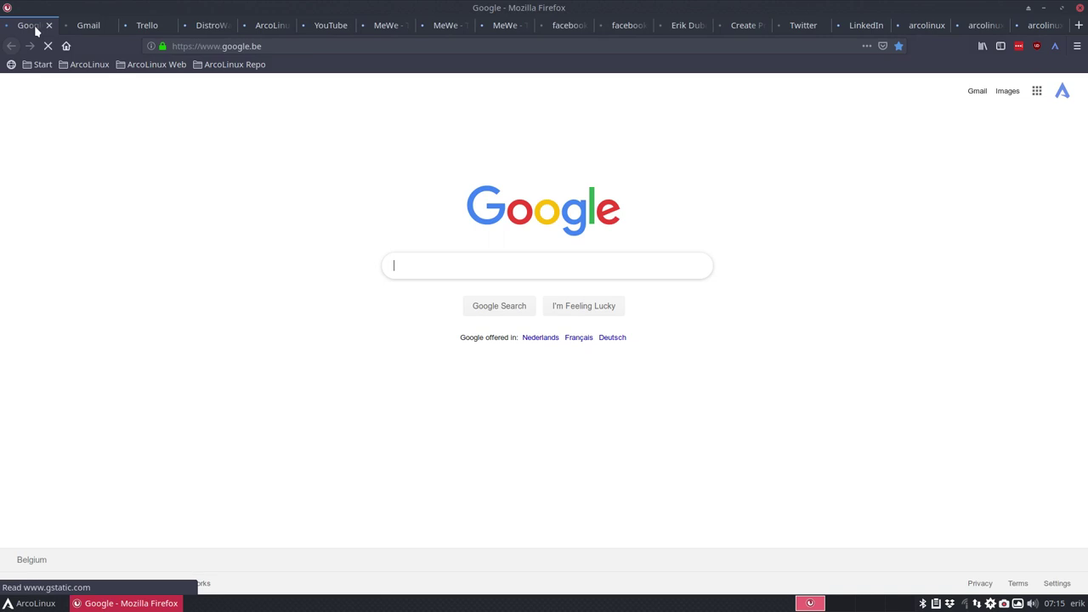
pyautogui.rightClick(27, 25)
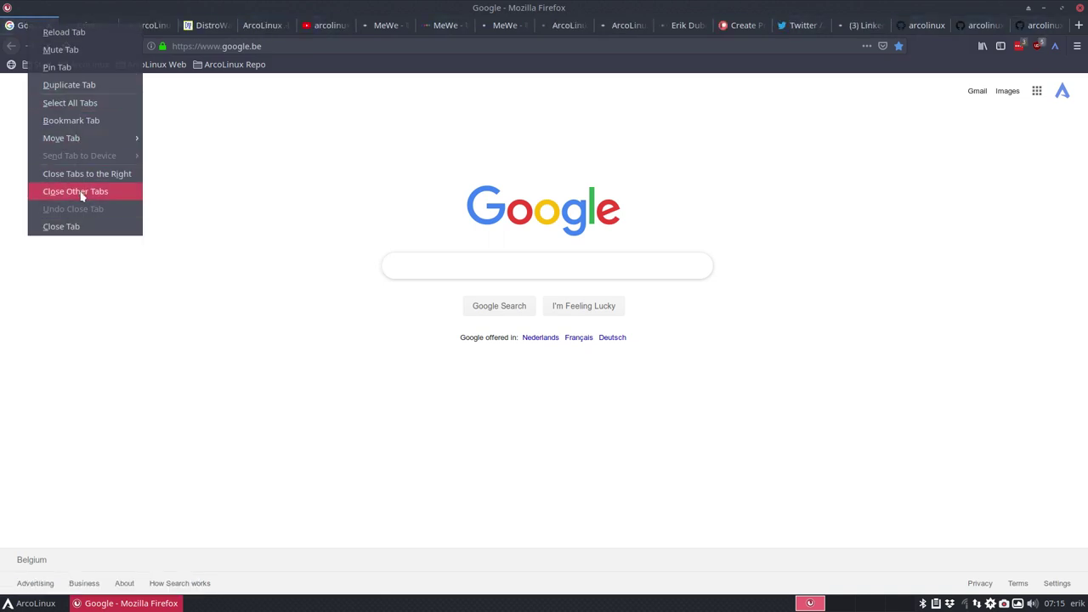
pyautogui.click(106, 196)
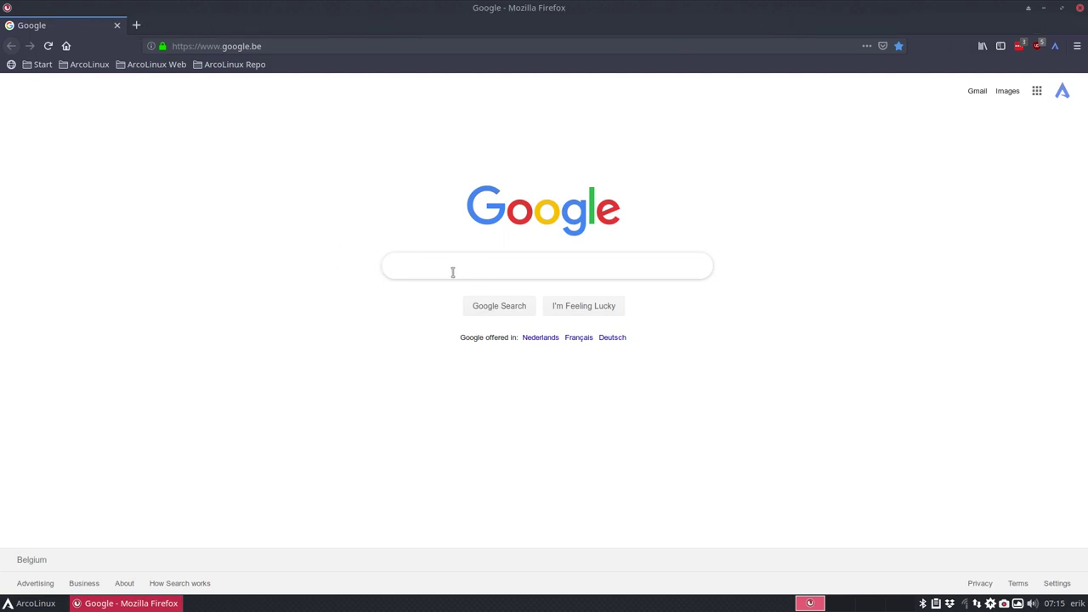
pyautogui.write('nib')
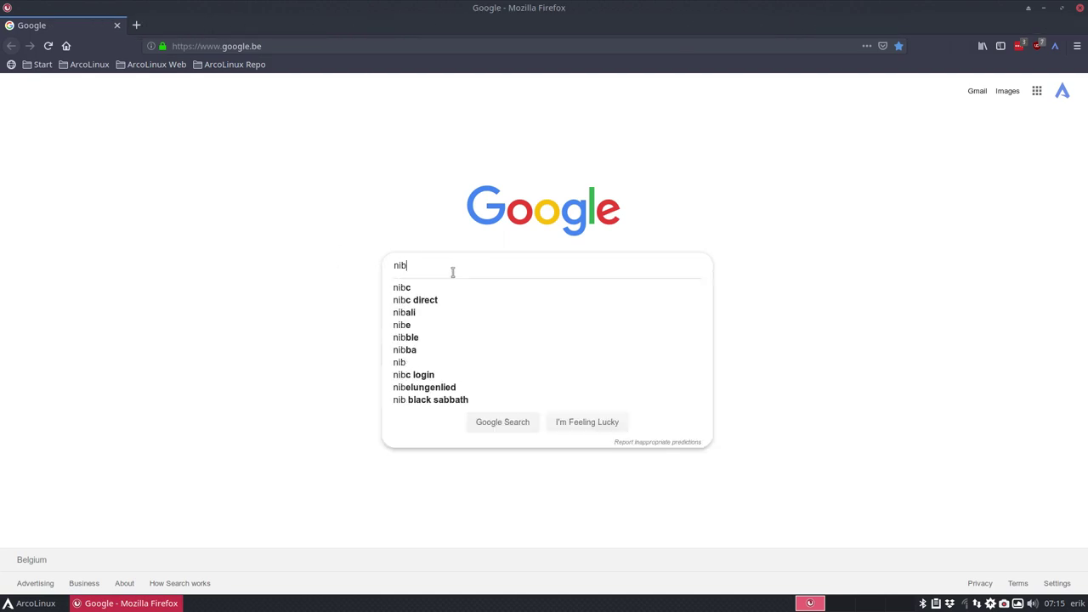
pyautogui.write(' icon')
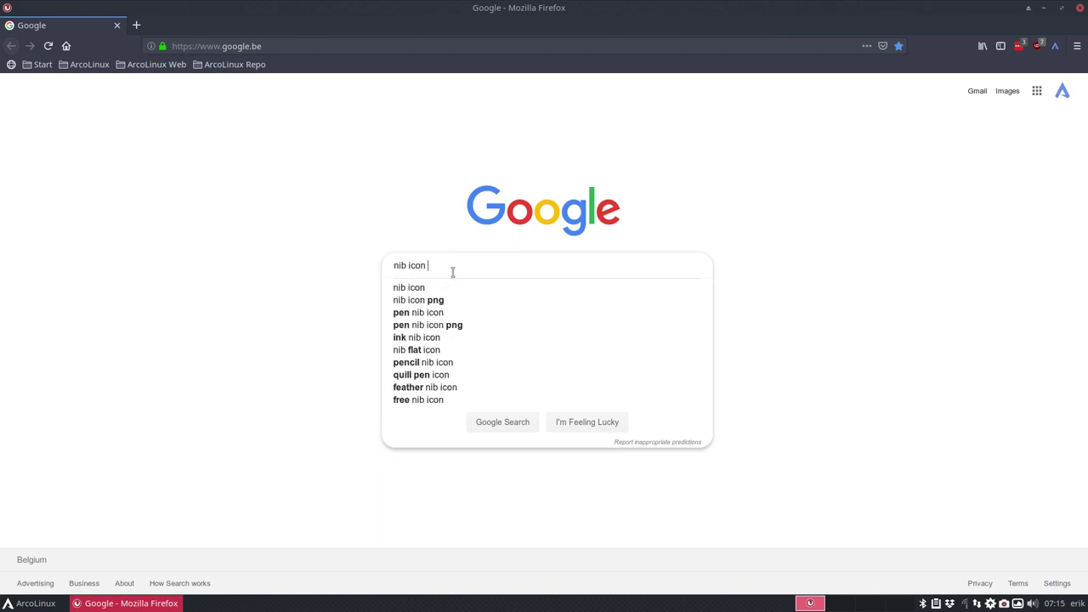
pyautogui.write(' pack linux')
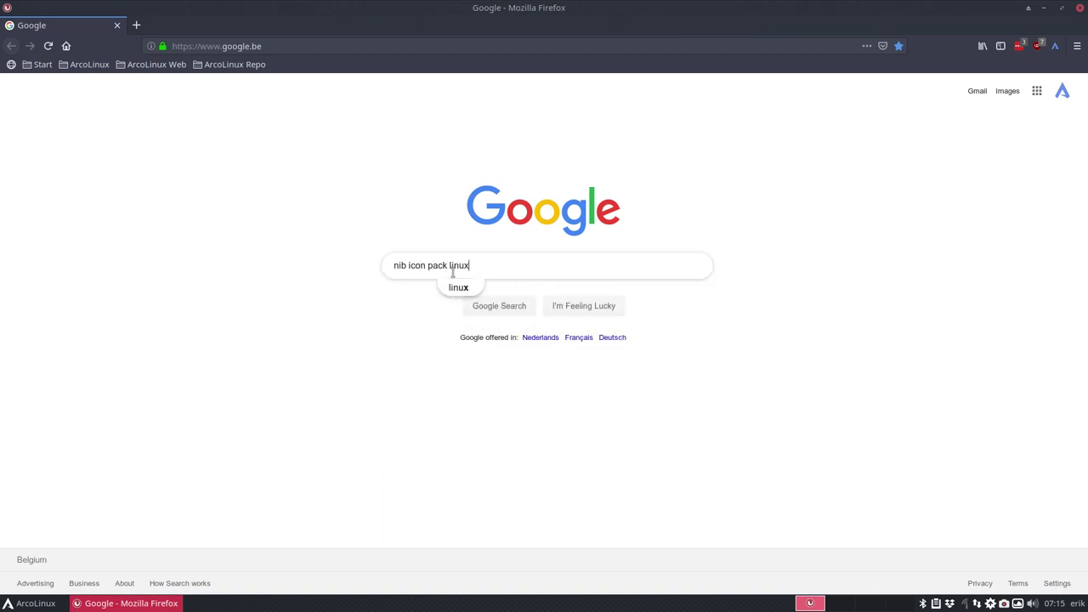
pyautogui.press('Return')
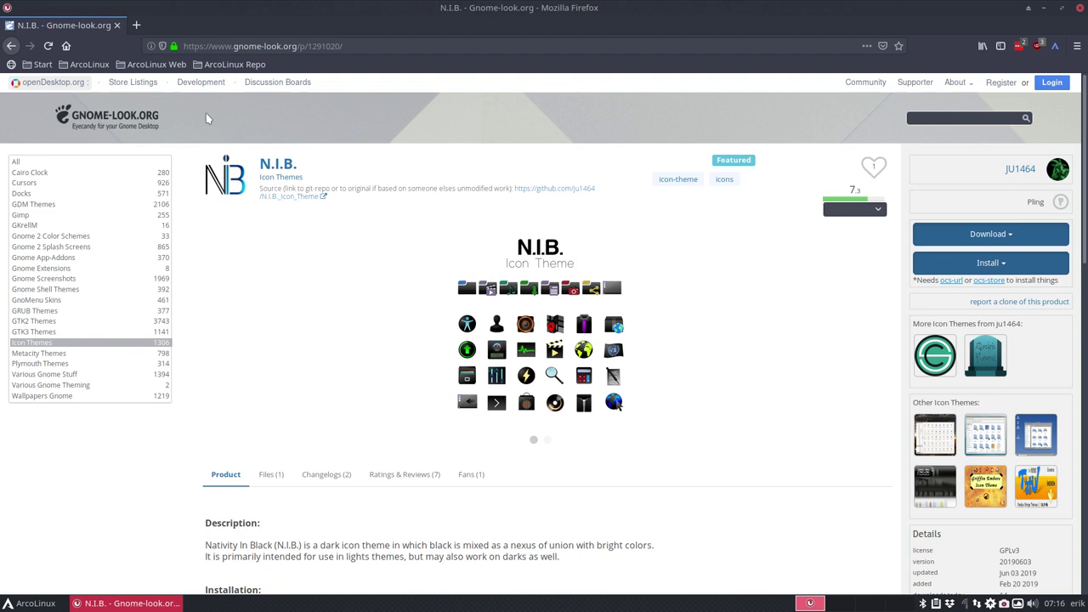
# Download N.I.B.tar.xz (0.4 MB), choosing Save File with 'Do this automatically' ticked.
pyautogui.click(1008, 239)
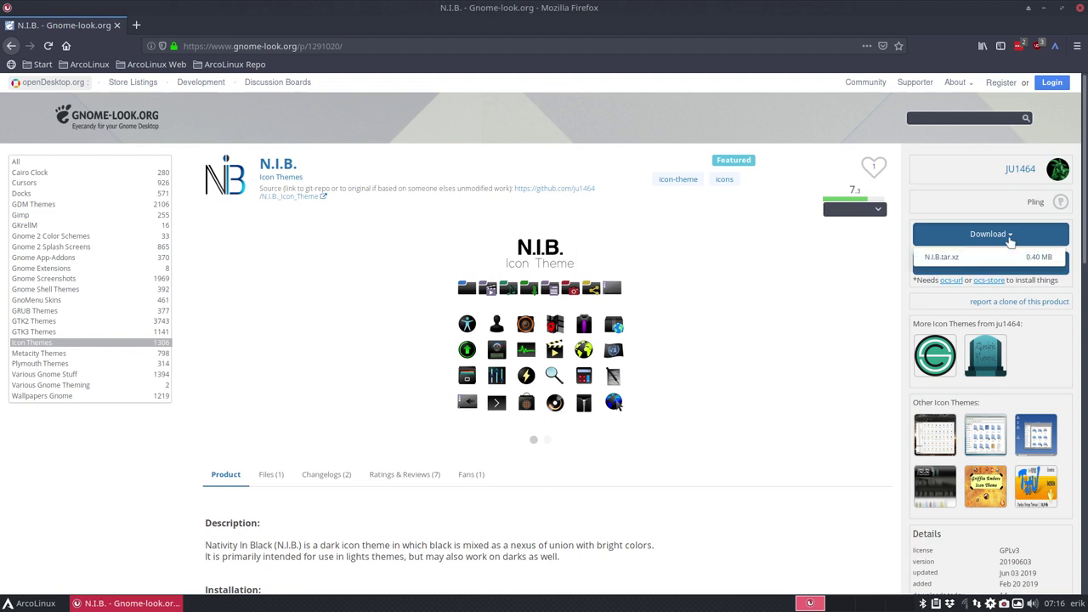
pyautogui.click(973, 260)
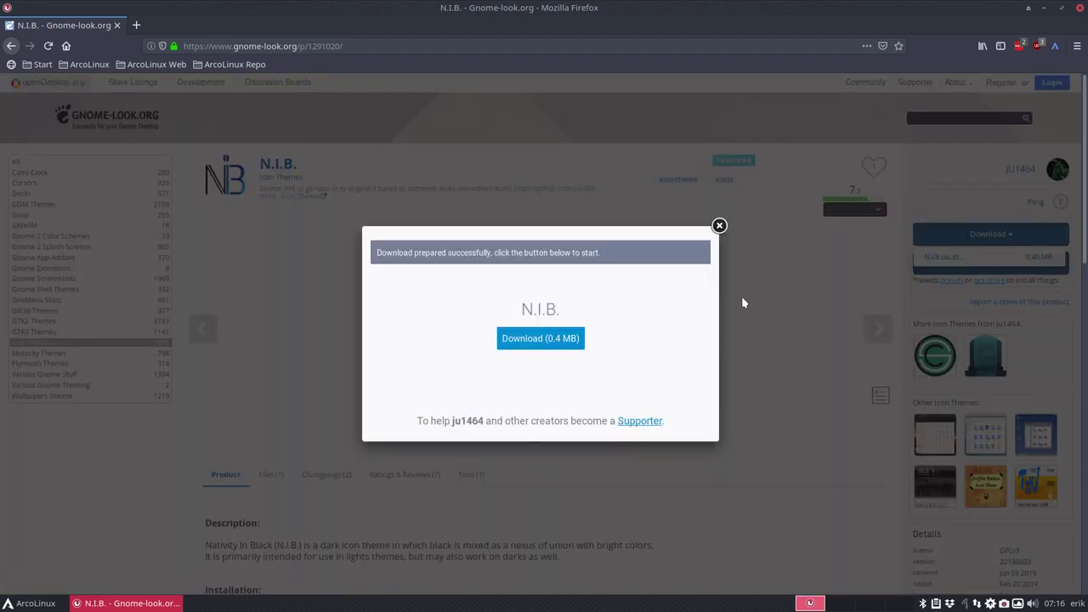
pyautogui.click(549, 341)
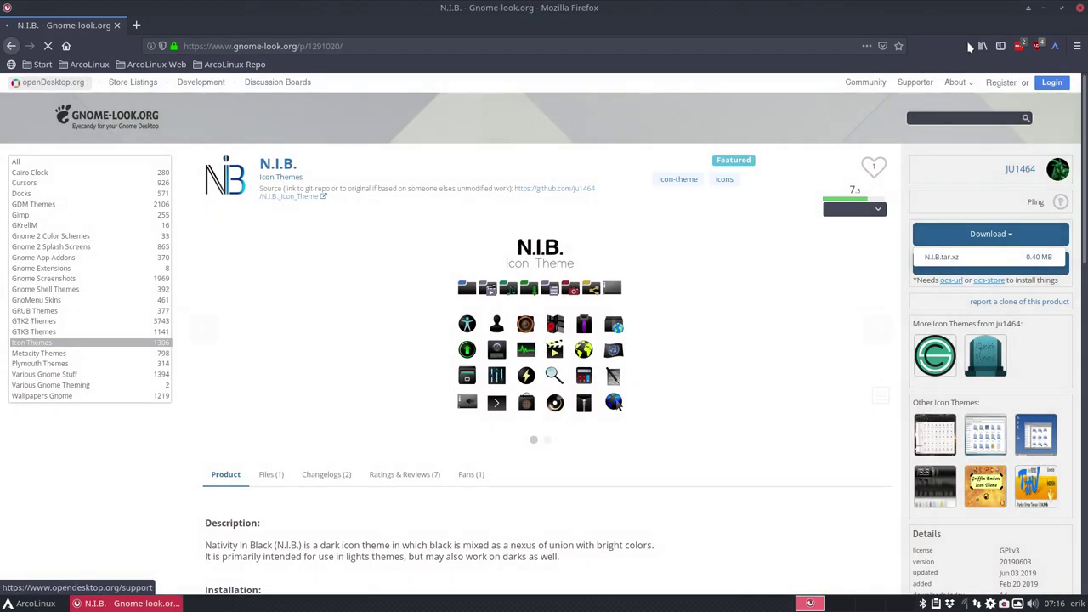
pyautogui.click(1041, 8)
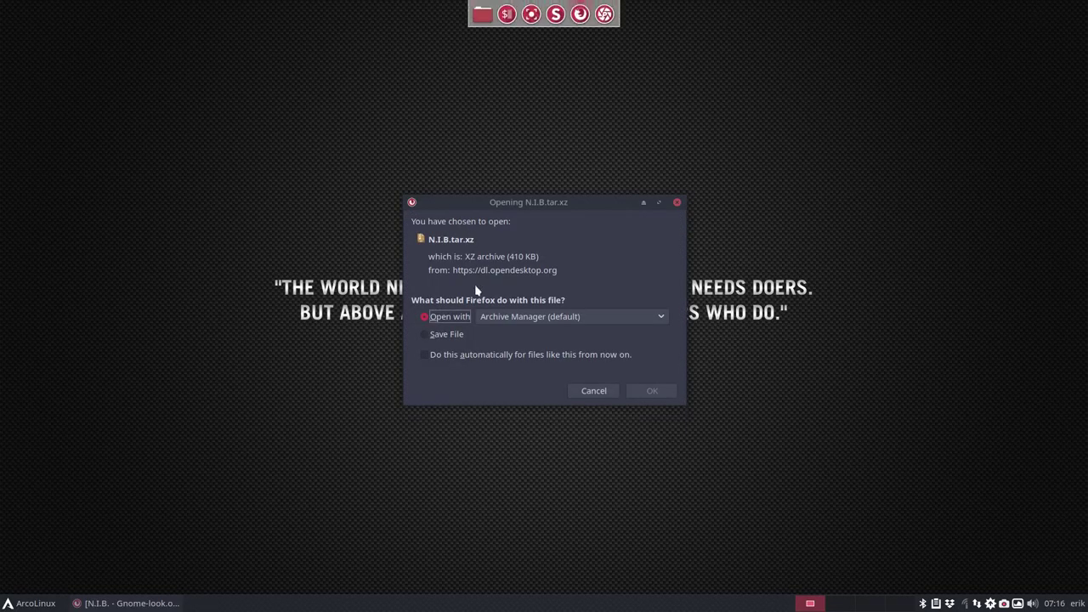
pyautogui.click(446, 336)
pyautogui.click(493, 354)
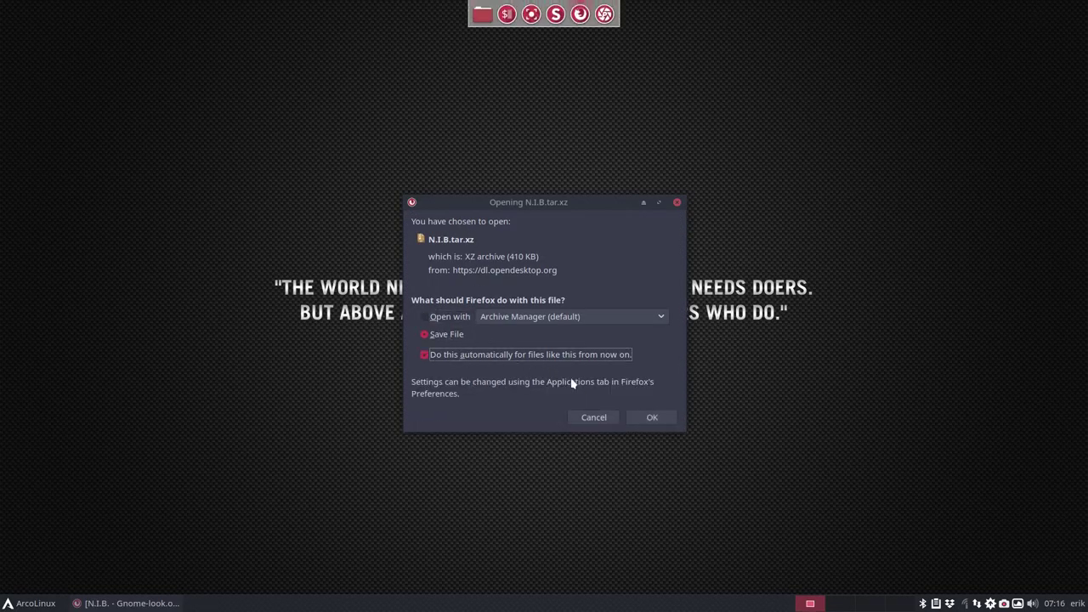
pyautogui.click(636, 421)
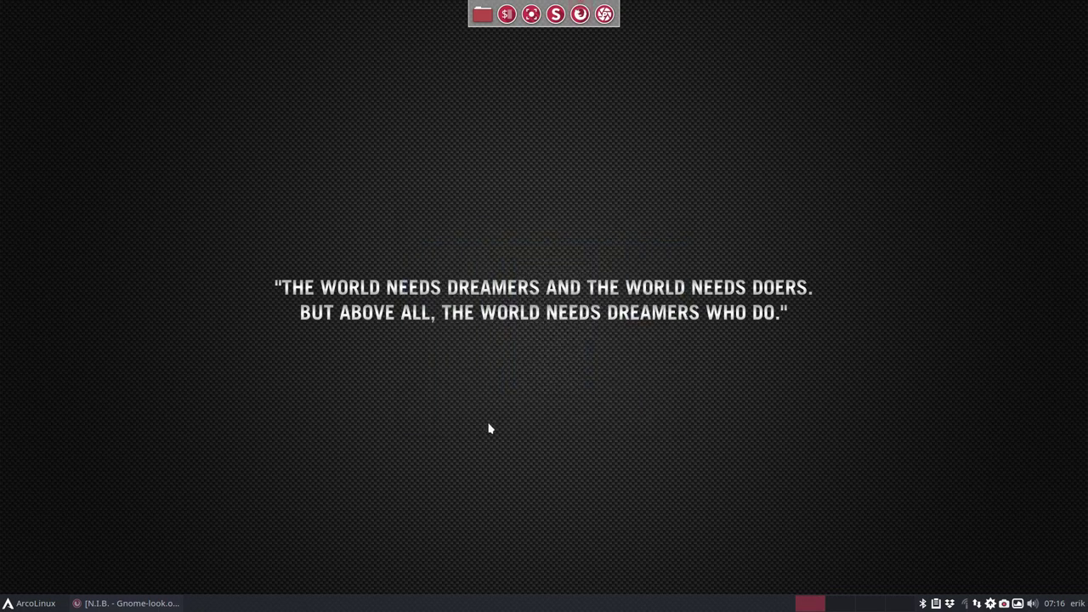
# Open the file manager with hidden files hidden and go into Downloads.
pyautogui.hotkey('ctrl', 'alt', 'f')
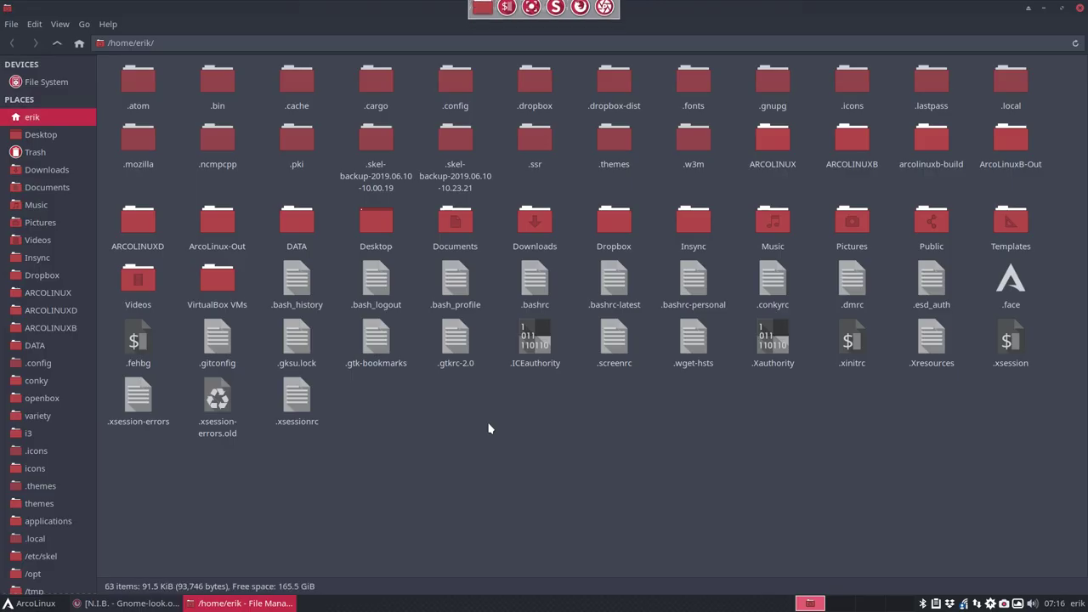
pyautogui.hotkey('ctrl', 'h')
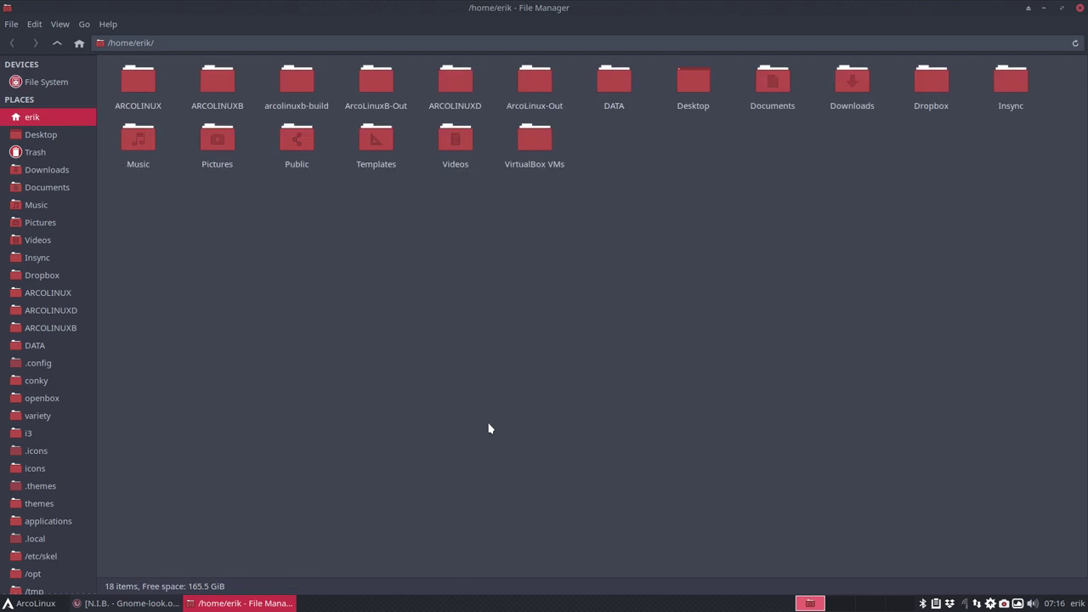
pyautogui.doubleClick(852, 84)
# Delete archlinux-arcolinux.png, chconky.sh, yaourt_4.png and the Telegram Desktop folder from Downloads.
pyautogui.click(217, 83)
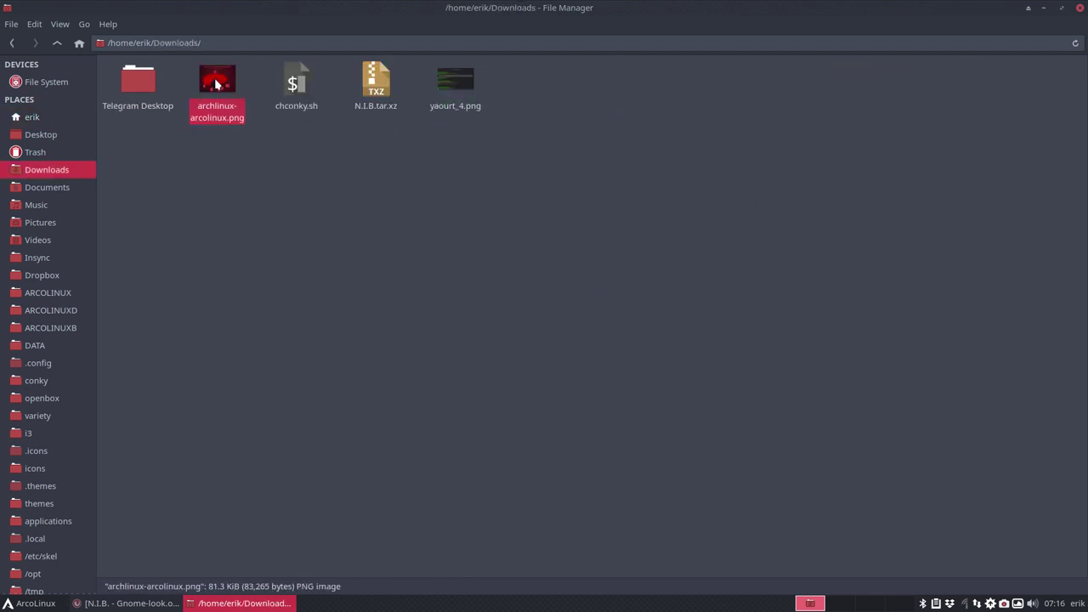
pyautogui.press('Delete')
pyautogui.click(217, 83)
pyautogui.press('Delete')
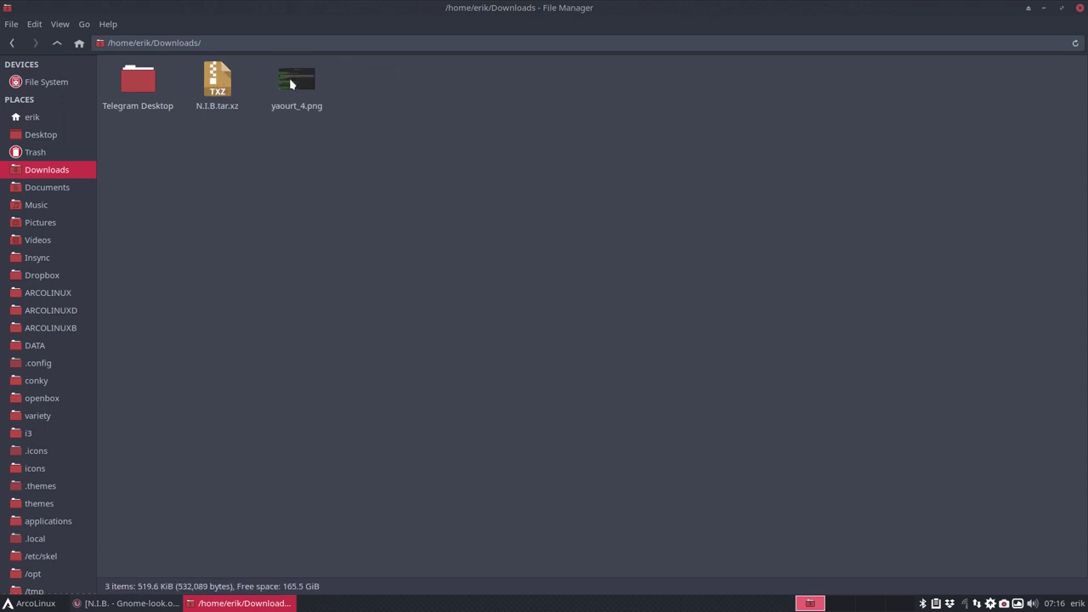
pyautogui.click(291, 82)
pyautogui.press('Delete')
pyautogui.click(134, 76)
pyautogui.press('Delete')
# Extract N.I.B.tar.xz into Downloads, then delete the archive.
pyautogui.rightClick(136, 81)
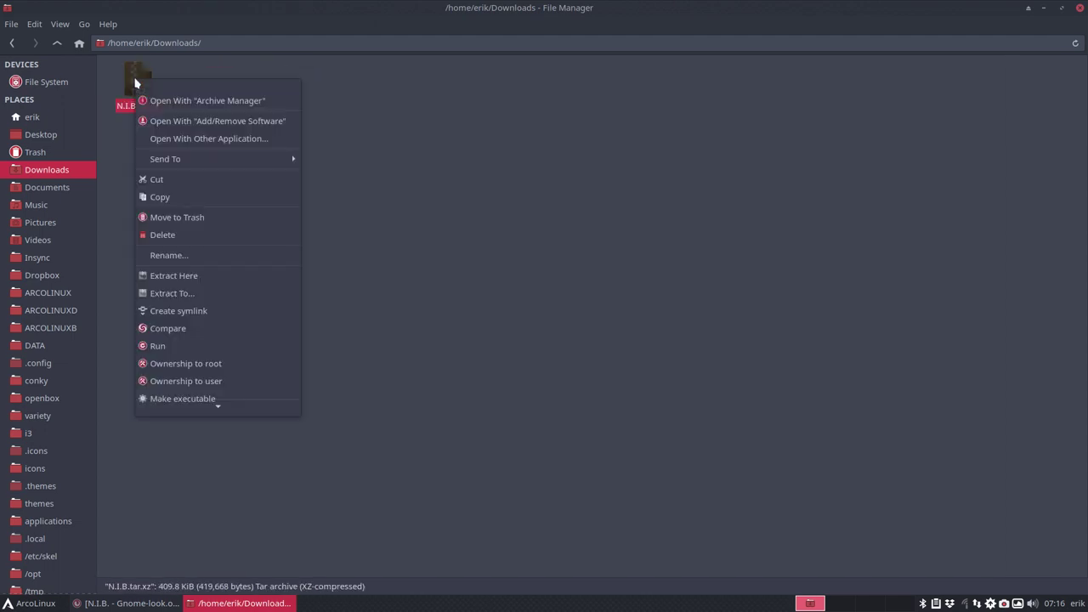
pyautogui.click(195, 278)
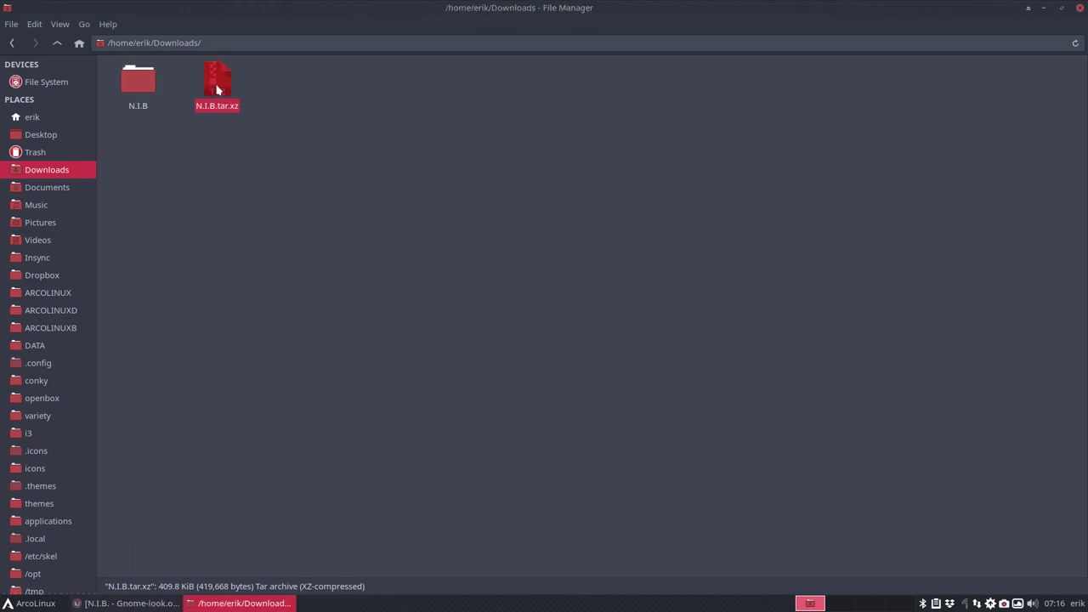
pyautogui.press('Delete')
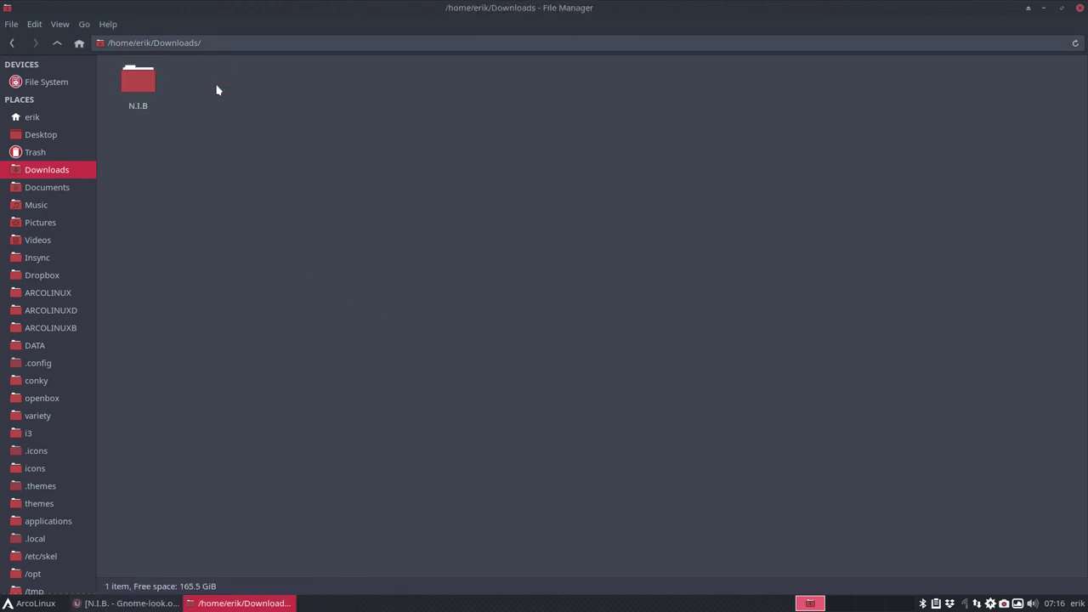
# Open the N.I.B folder's index.theme in Sublime Text and select the theme name and Inherits= line.
pyautogui.doubleClick(143, 90)
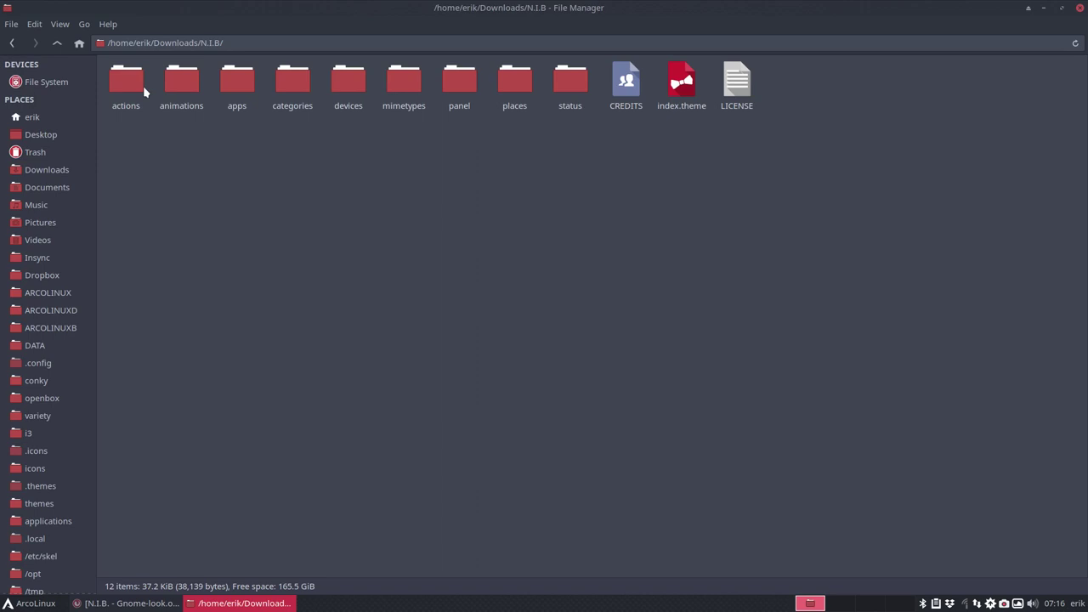
pyautogui.doubleClick(683, 83)
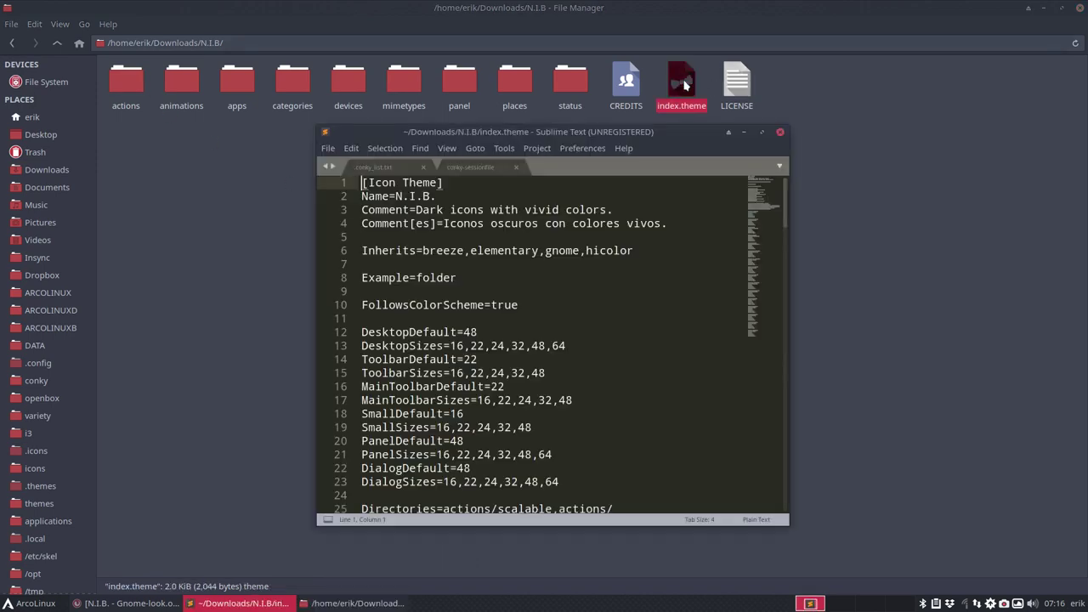
pyautogui.moveTo(399, 196); pyautogui.dragTo(440, 196)
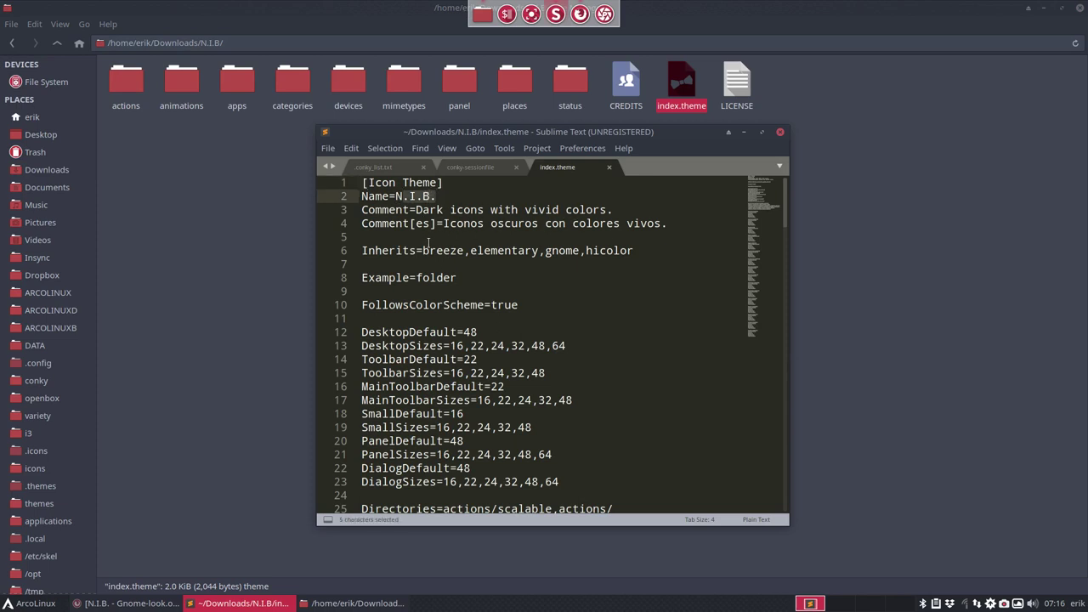
pyautogui.click(422, 250)
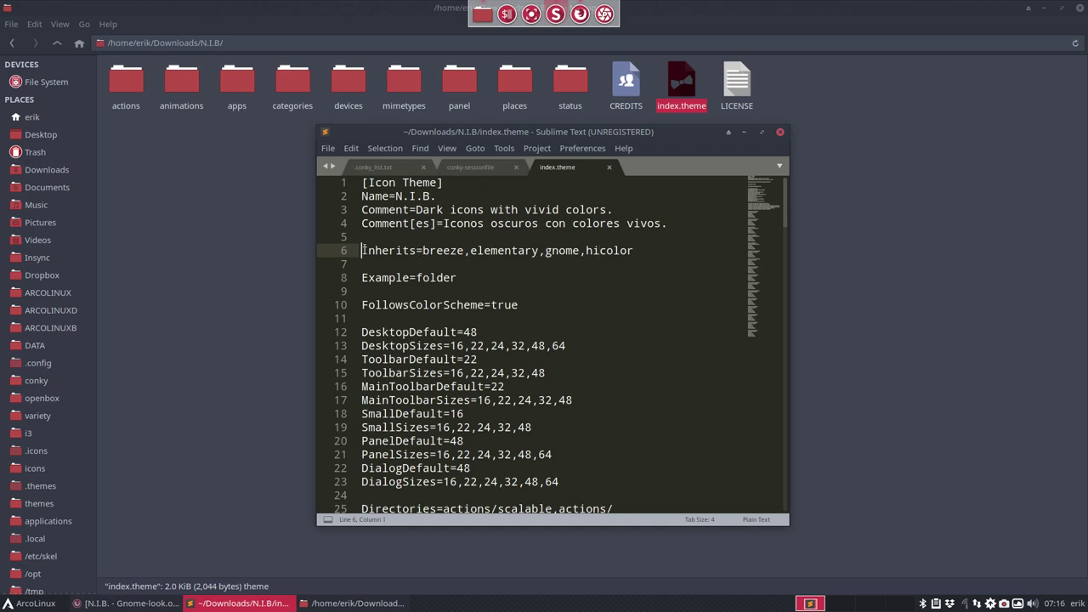
pyautogui.moveTo(362, 250); pyautogui.dragTo(422, 250)
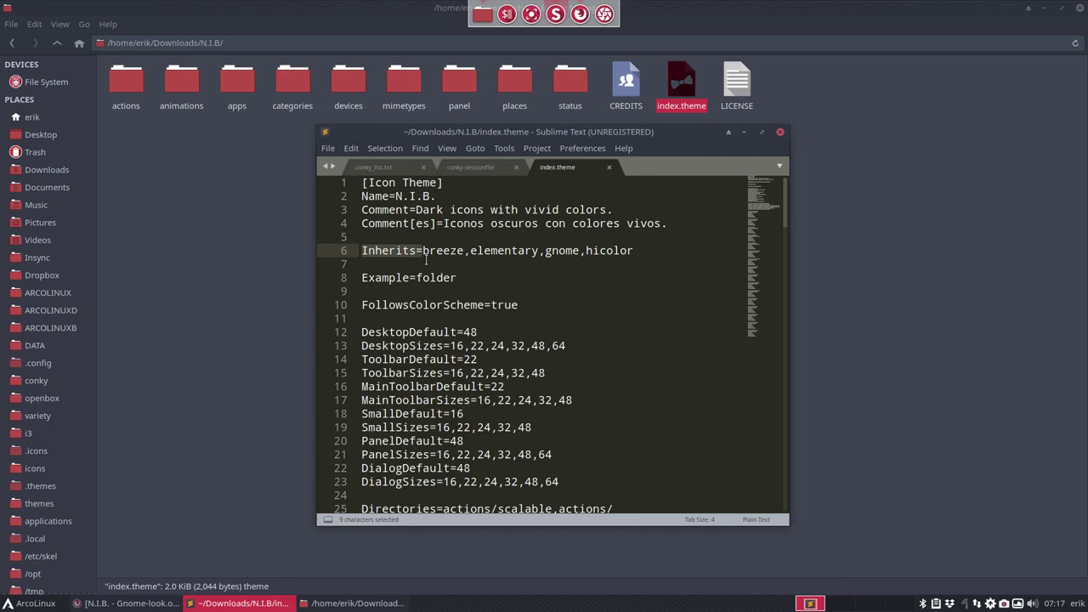
# Compare index.theme with the N.I.B. Gnome-look page's icon previews, then close Sublime Text.
pyautogui.click(148, 603)
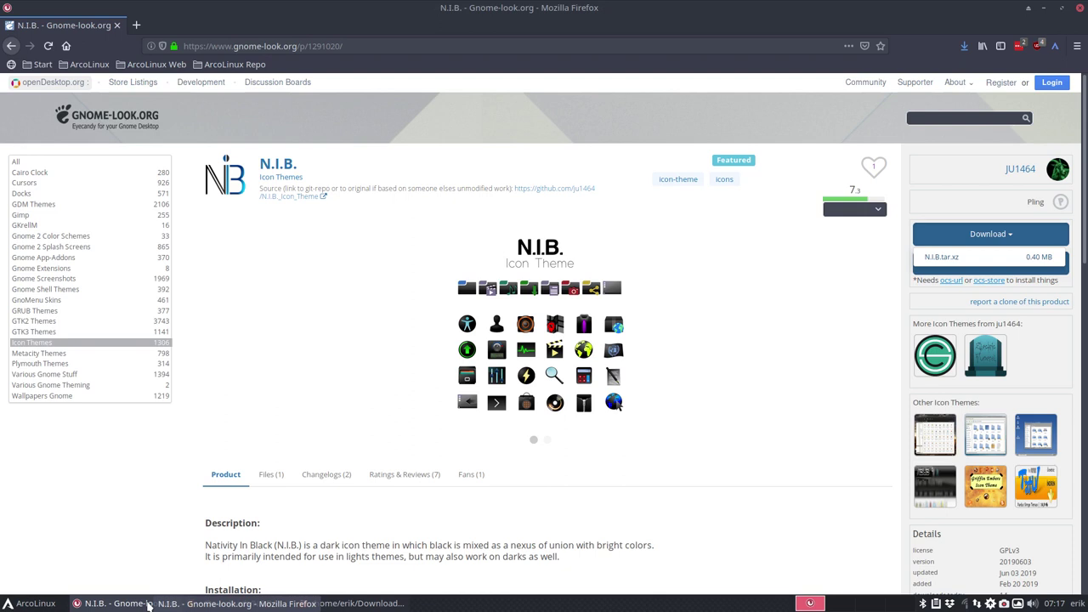
pyautogui.click(148, 604)
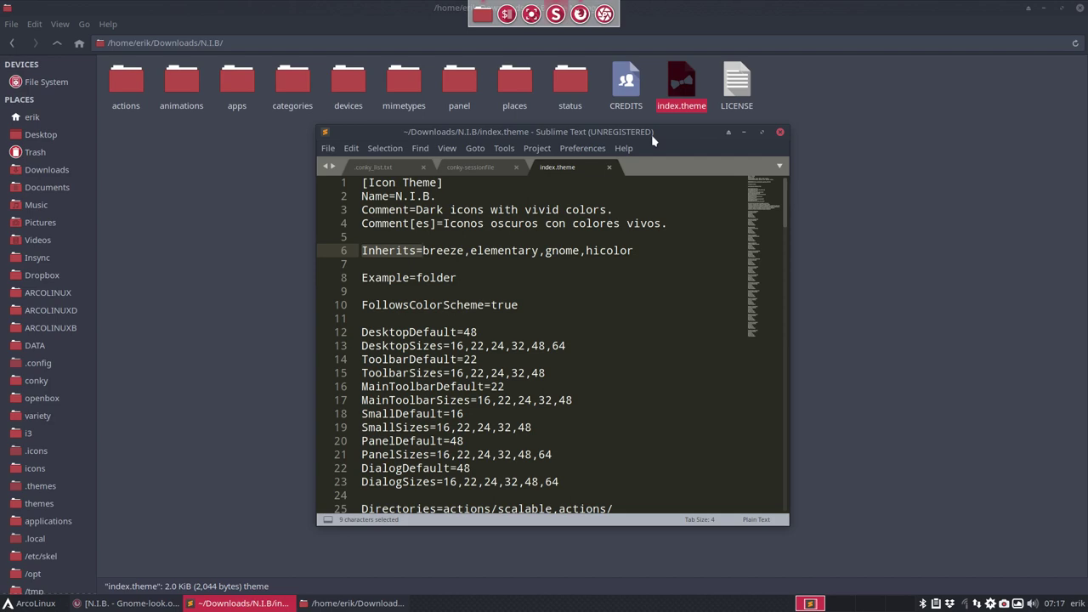
pyautogui.moveTo(652, 134); pyautogui.dragTo(703, 169)
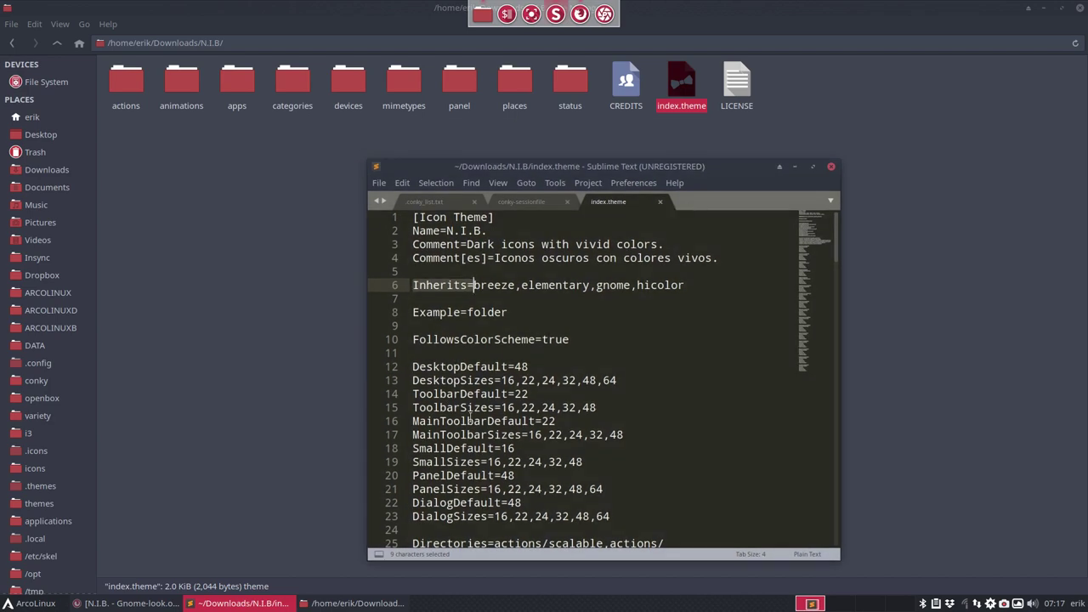
pyautogui.click(137, 604)
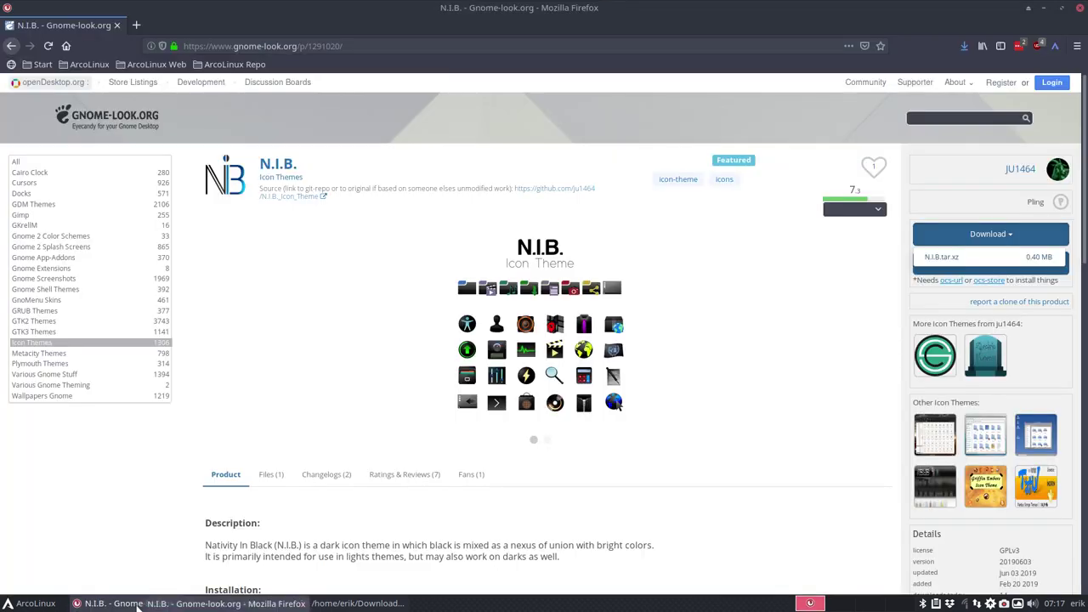
pyautogui.click(546, 441)
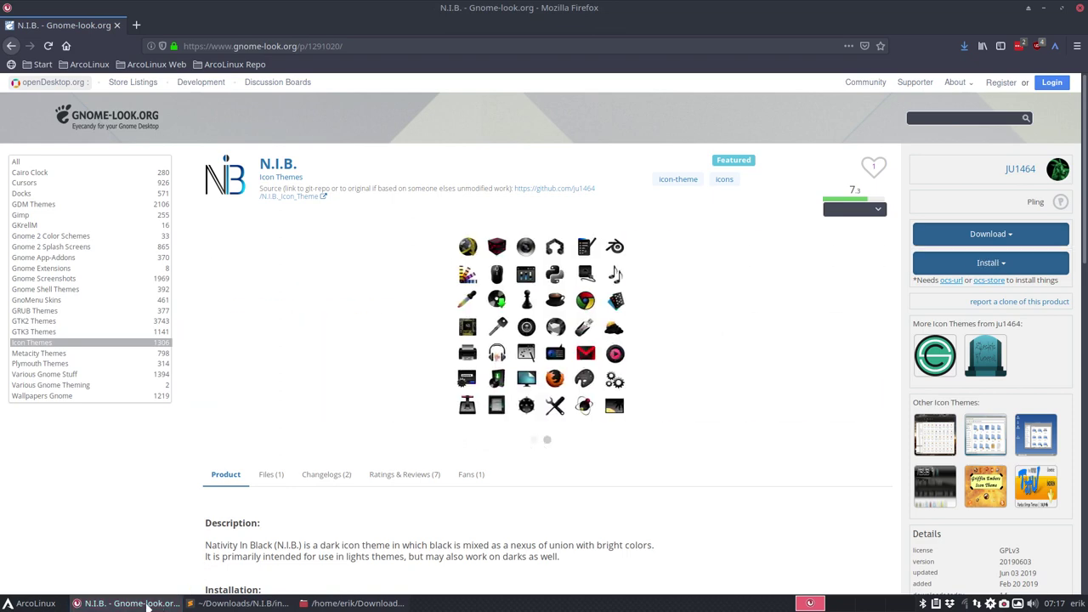
pyautogui.click(1042, 9)
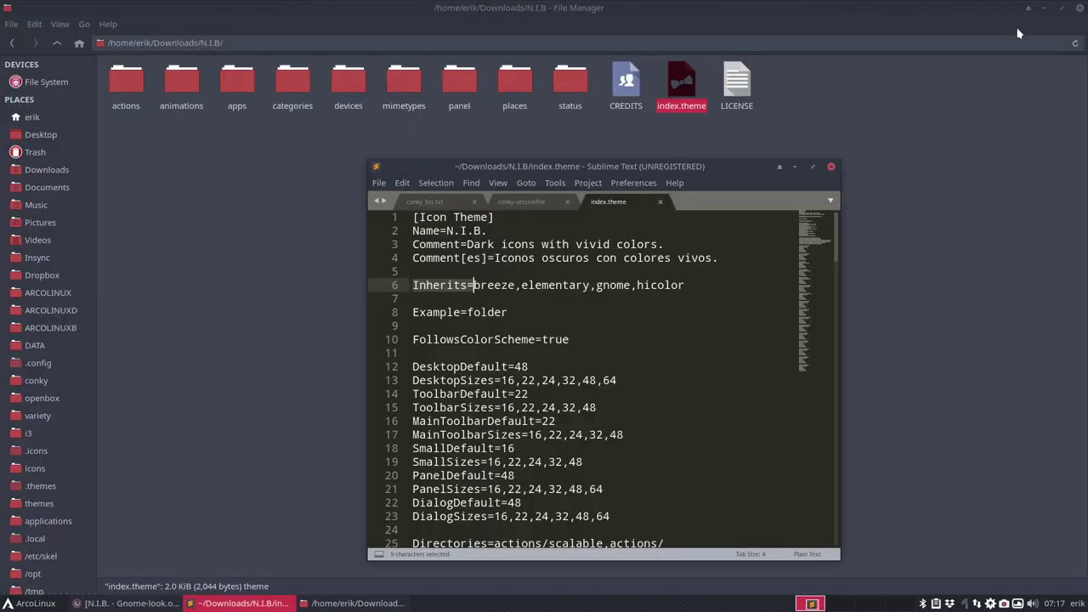
pyautogui.click(833, 167)
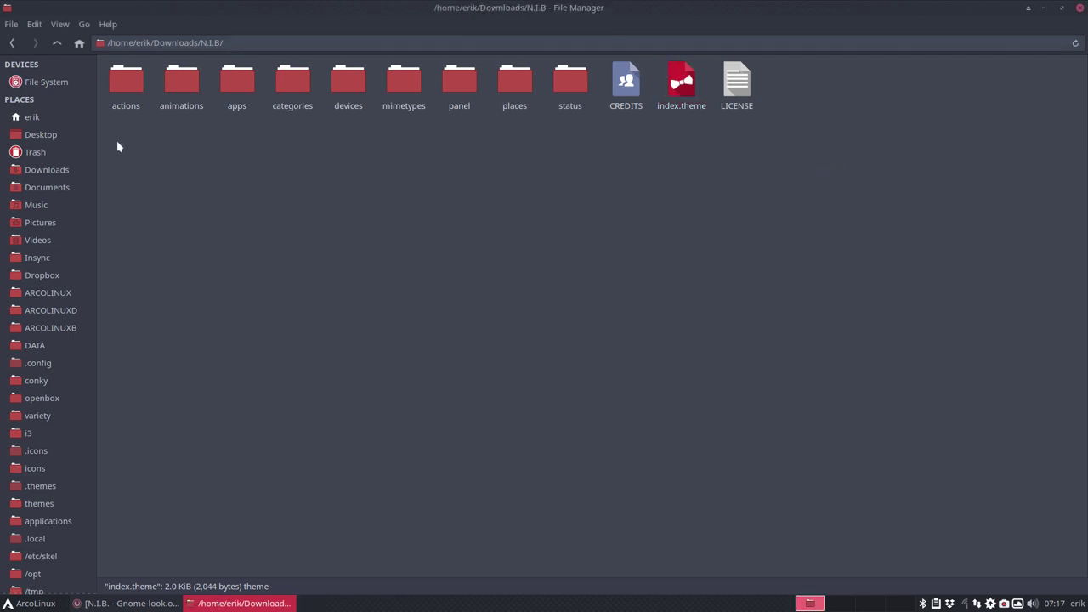
# Go to the home folder, show hidden files with Ctrl+H, and open .icons.
pyautogui.moveTo(116, 141); pyautogui.dragTo(425, 164)
pyautogui.click(57, 44)
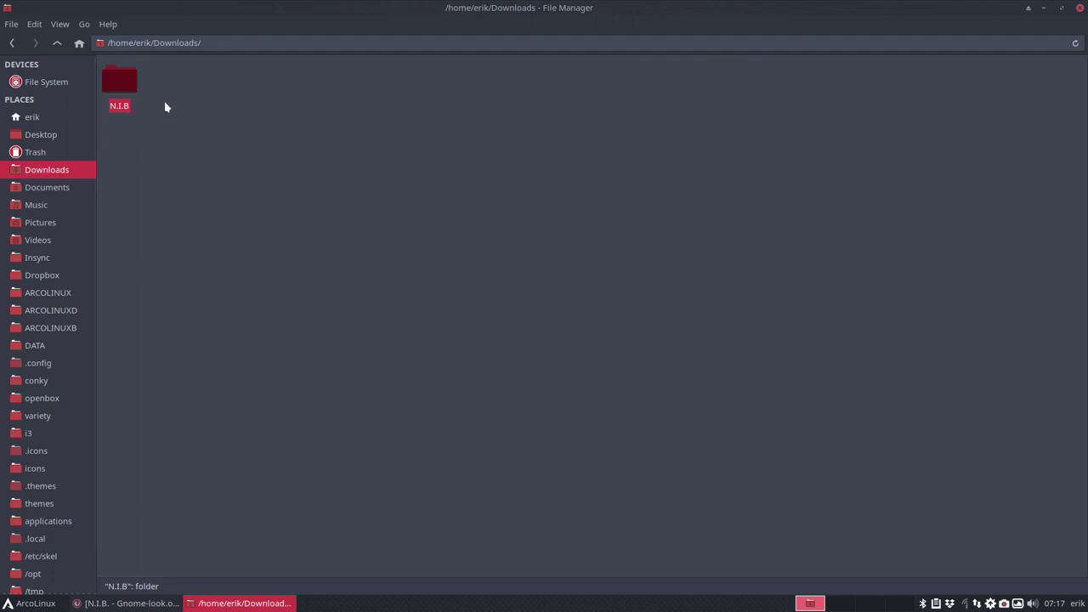
pyautogui.click(49, 122)
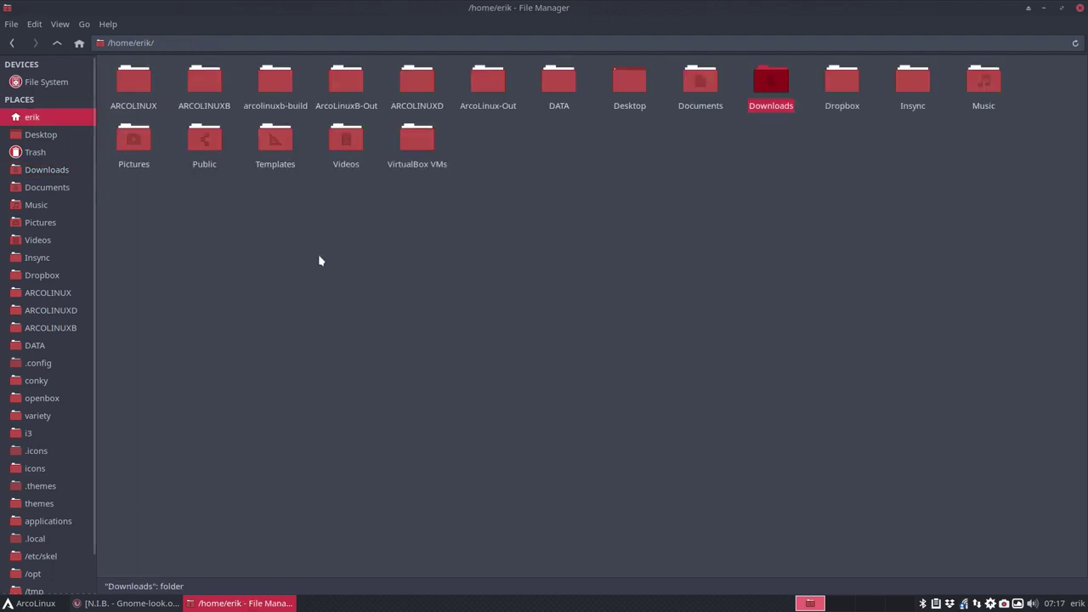
pyautogui.hotkey('ctrl', 'h')
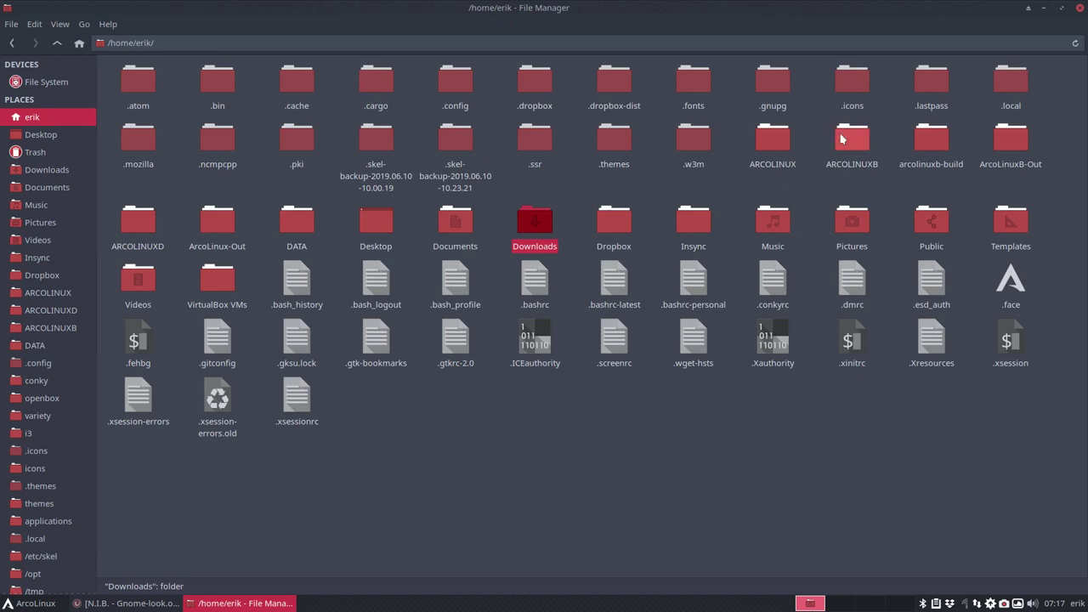
pyautogui.rightClick(529, 459)
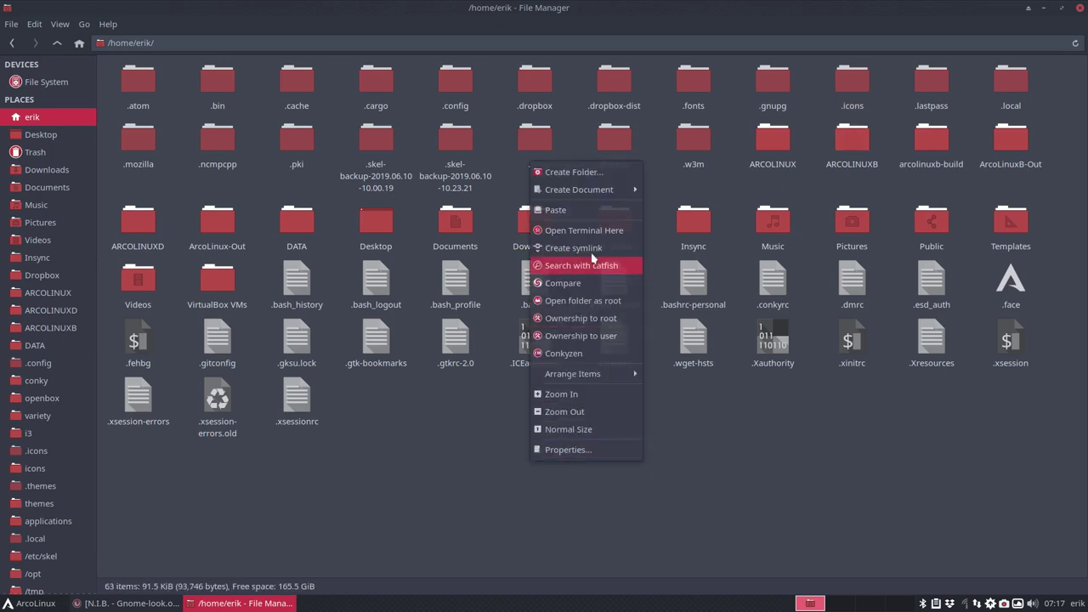
pyautogui.click(868, 425)
pyautogui.doubleClick(854, 85)
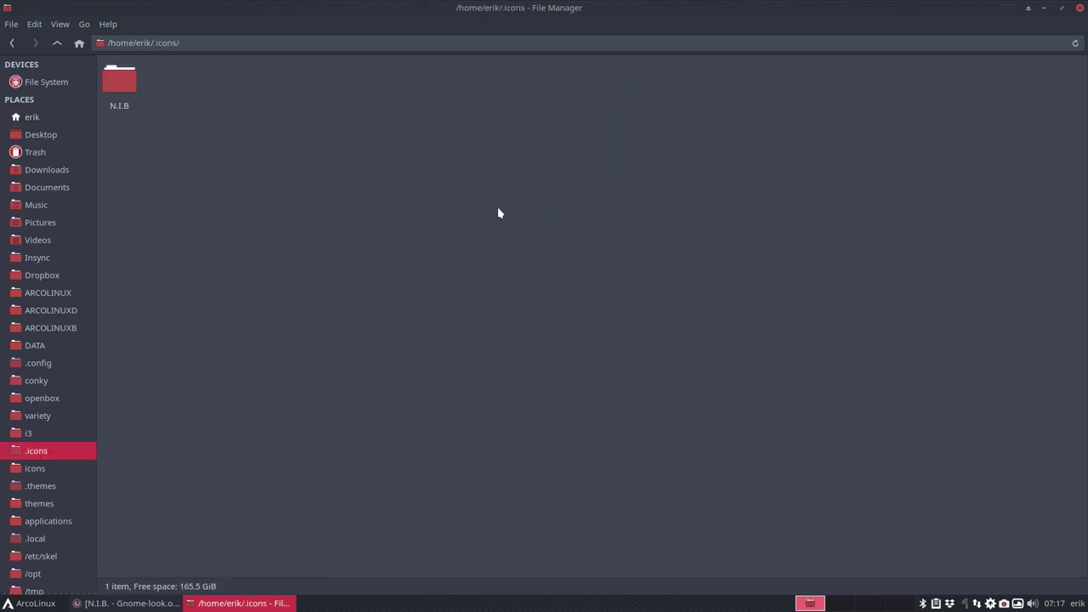
# Close the file manager and apply the Arc-Darker style in Xfce Appearance settings.
pyautogui.click(1079, 7)
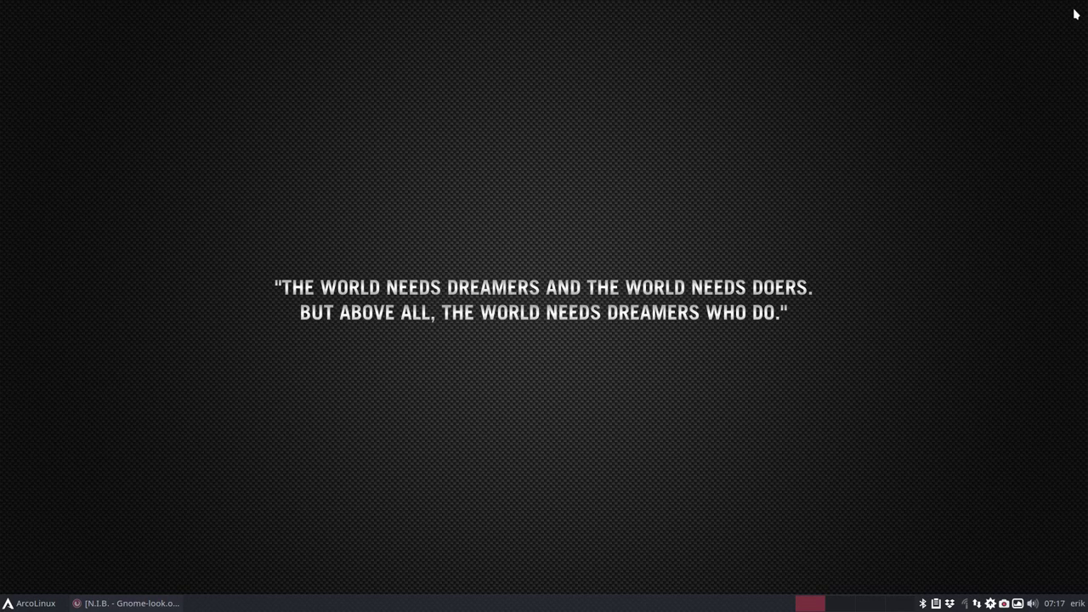
pyautogui.click(36, 604)
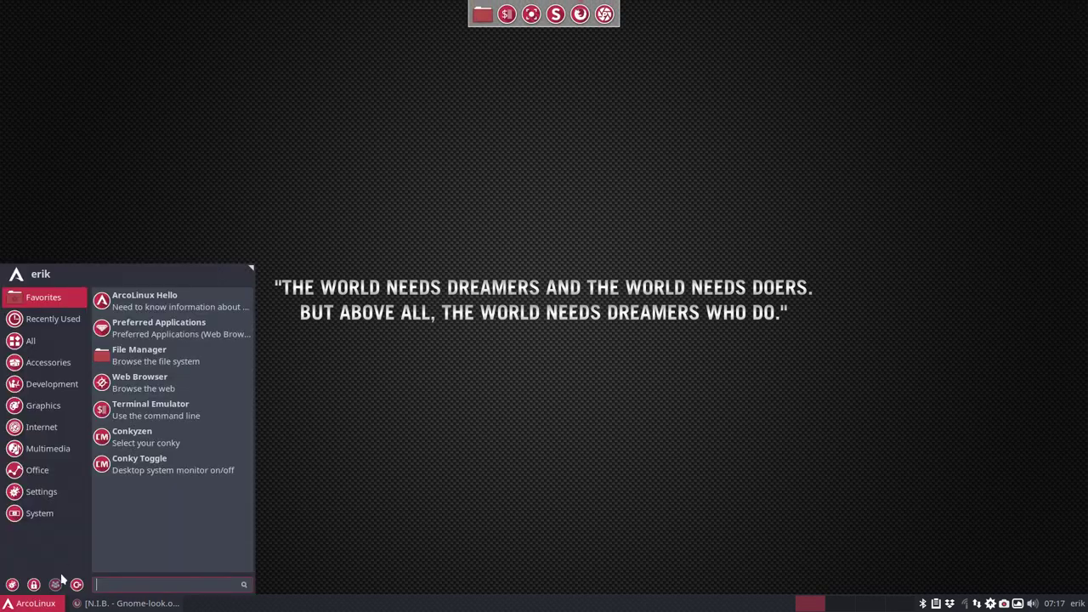
pyautogui.click(13, 587)
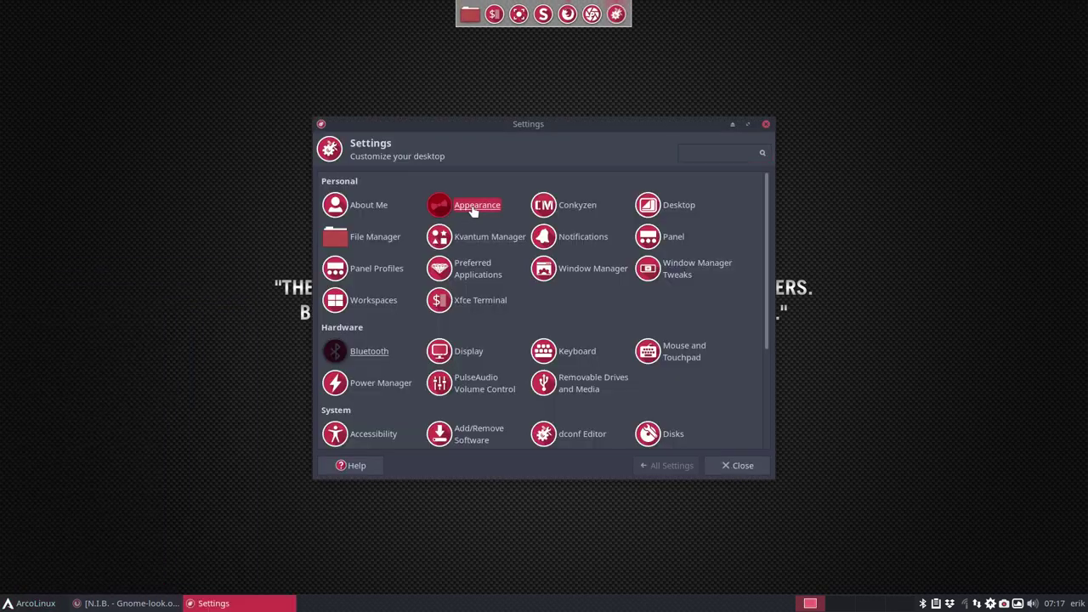
pyautogui.click(442, 205)
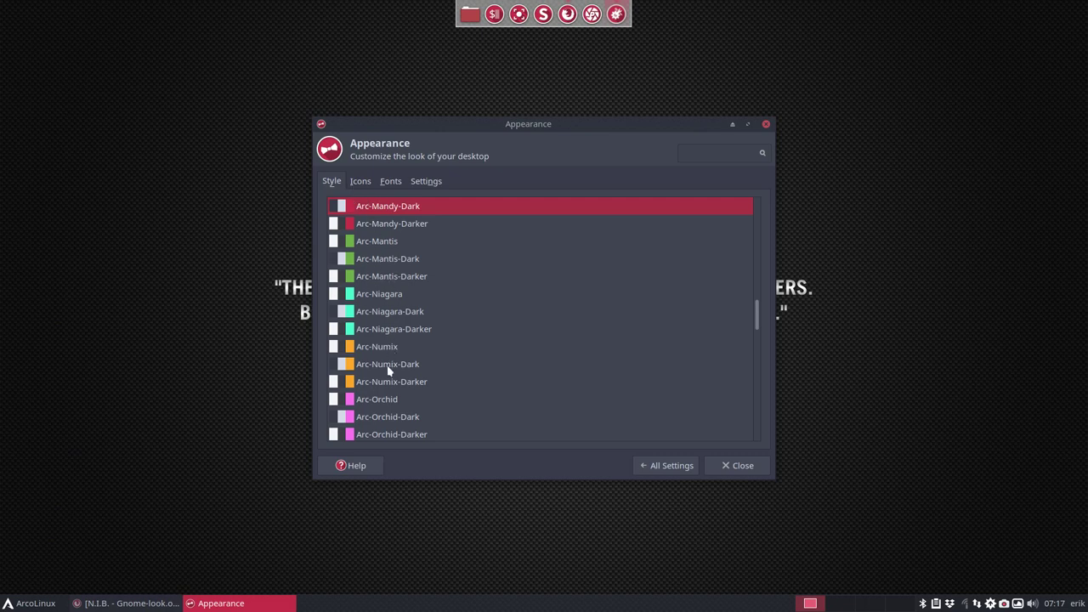
pyautogui.scroll(15, 387, 368)
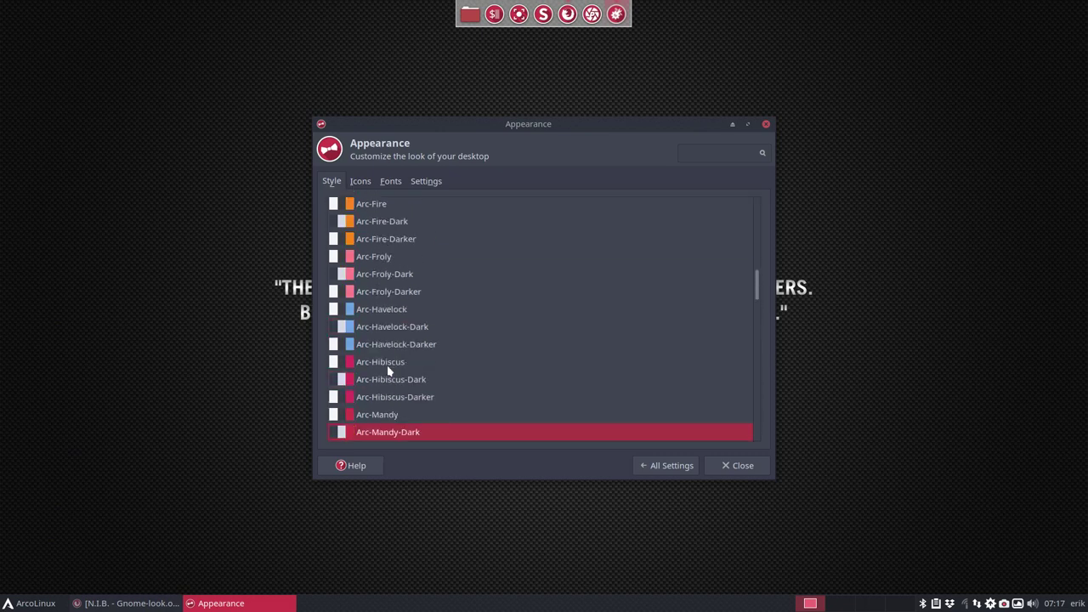
pyautogui.scroll(3, 387, 367)
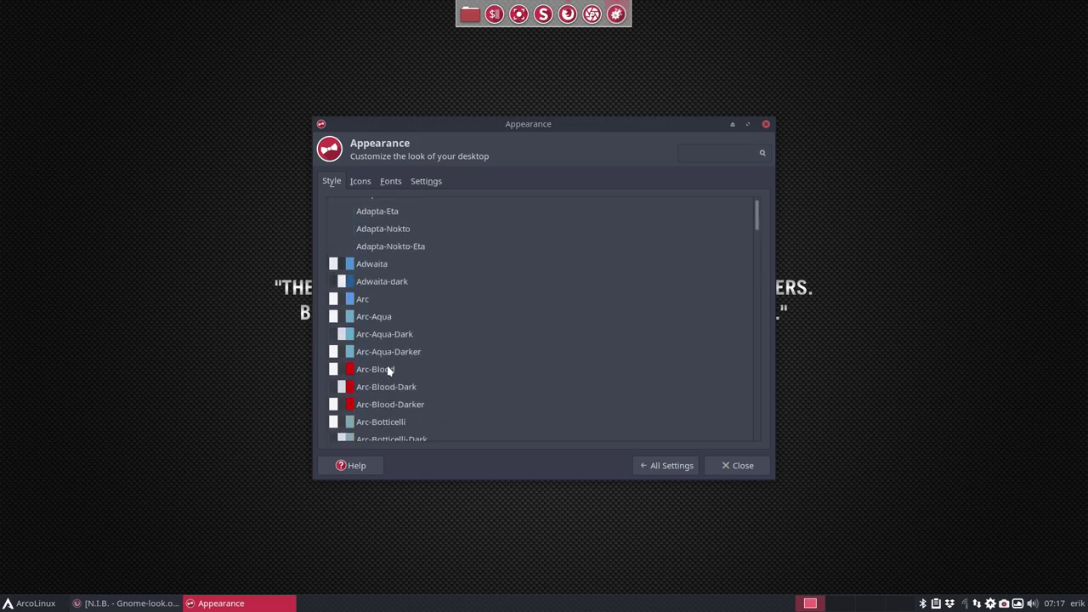
pyautogui.click(362, 300)
pyautogui.scroll(-2, 405, 340)
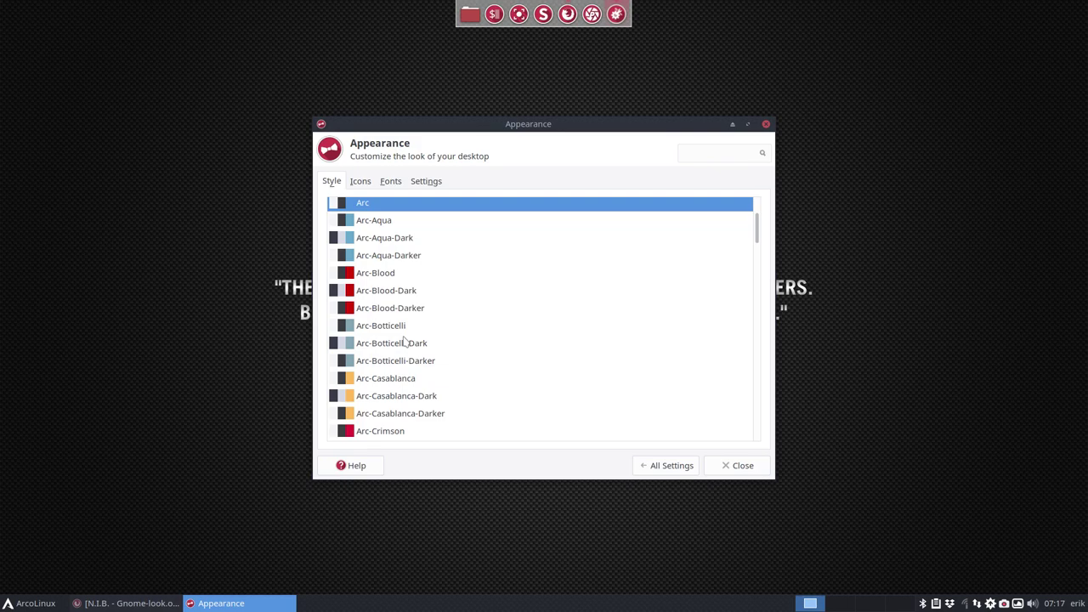
pyautogui.scroll(-3, 404, 340)
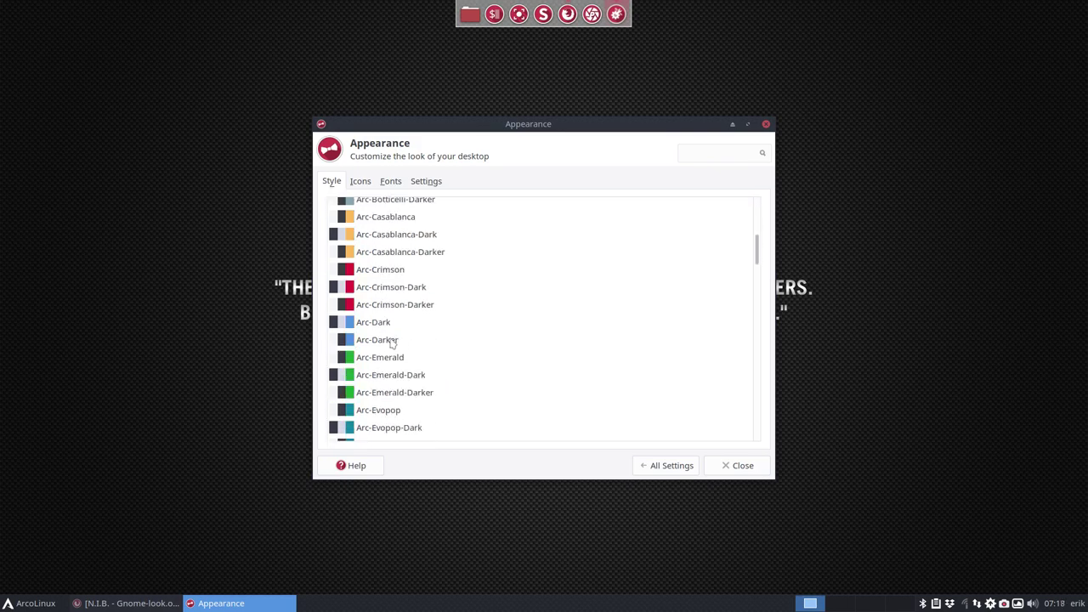
pyautogui.click(406, 340)
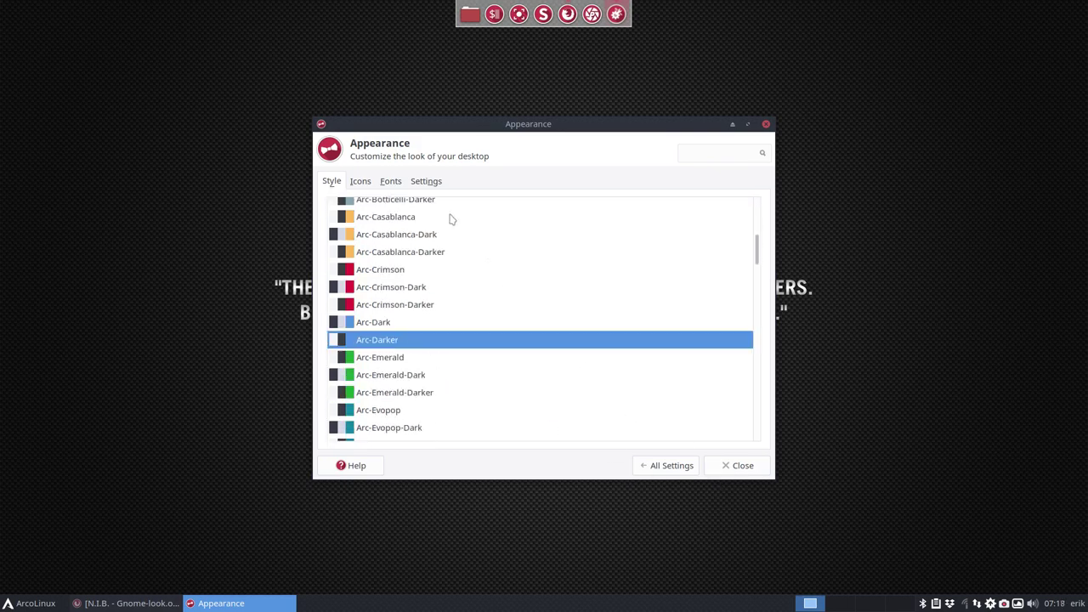
# Apply the N.I.B. icon theme on the Icons tab and close Appearance.
pyautogui.click(360, 183)
pyautogui.scroll(15, 417, 333)
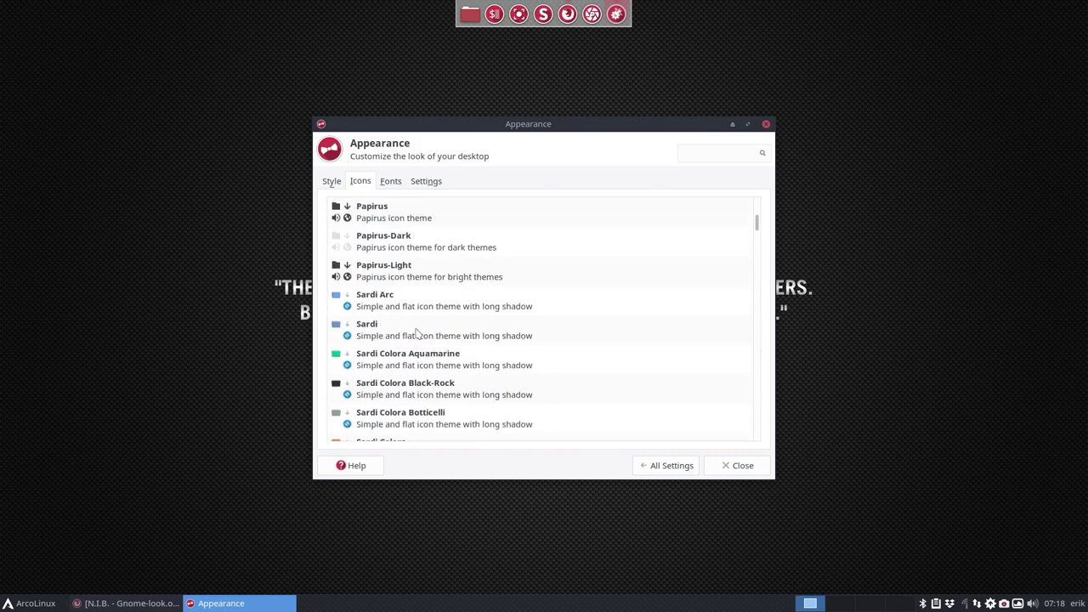
pyautogui.click(381, 308)
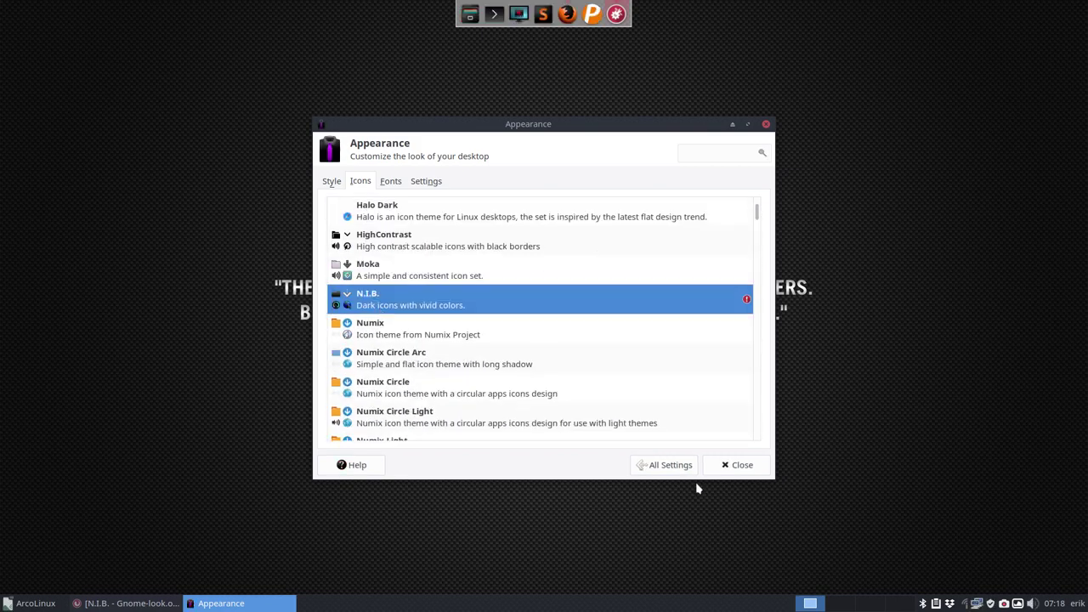
pyautogui.click(736, 466)
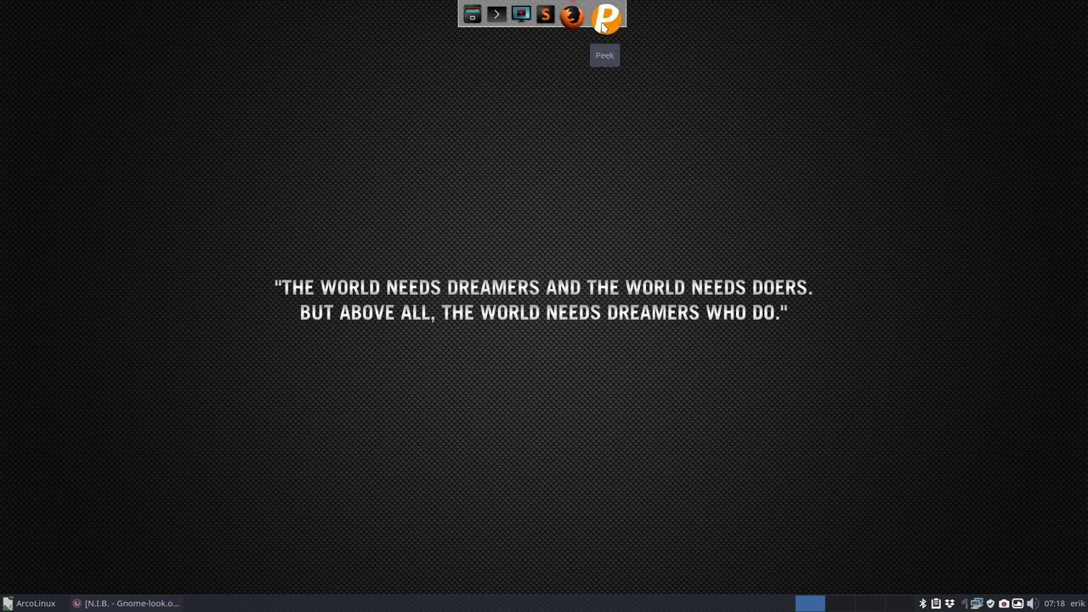
pyautogui.click(32, 604)
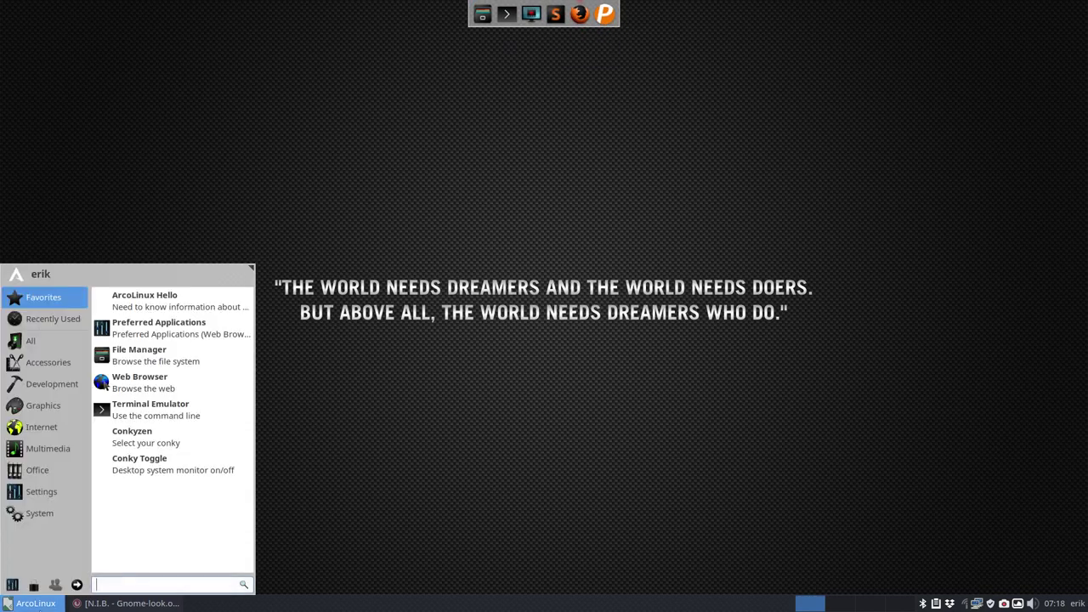
pyautogui.moveTo(54, 314)
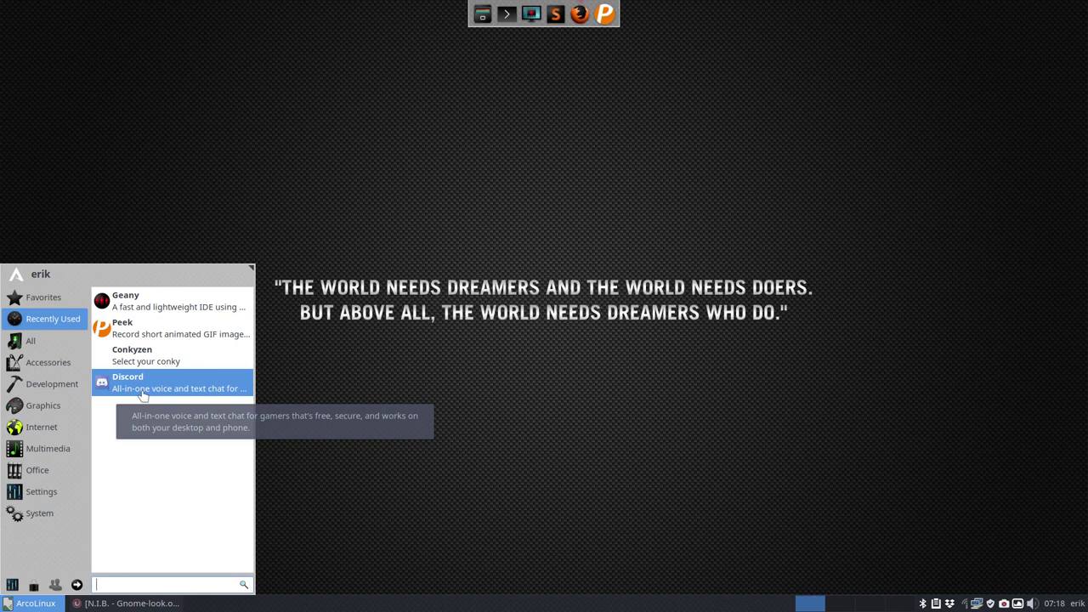
pyautogui.click(65, 341)
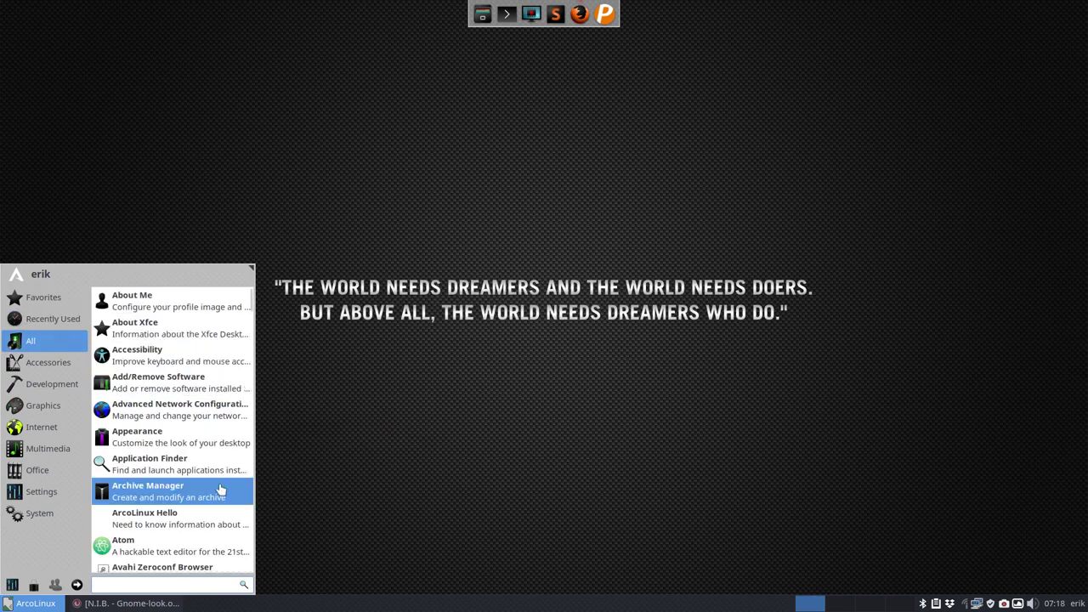
pyautogui.scroll(-8, 221, 490)
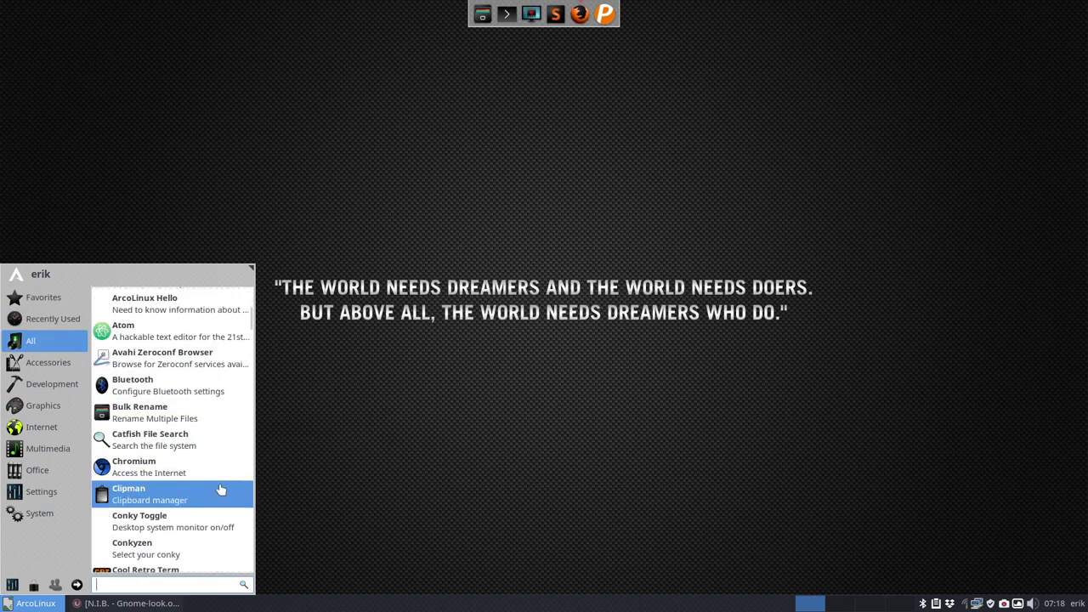
pyautogui.scroll(-8, 220, 490)
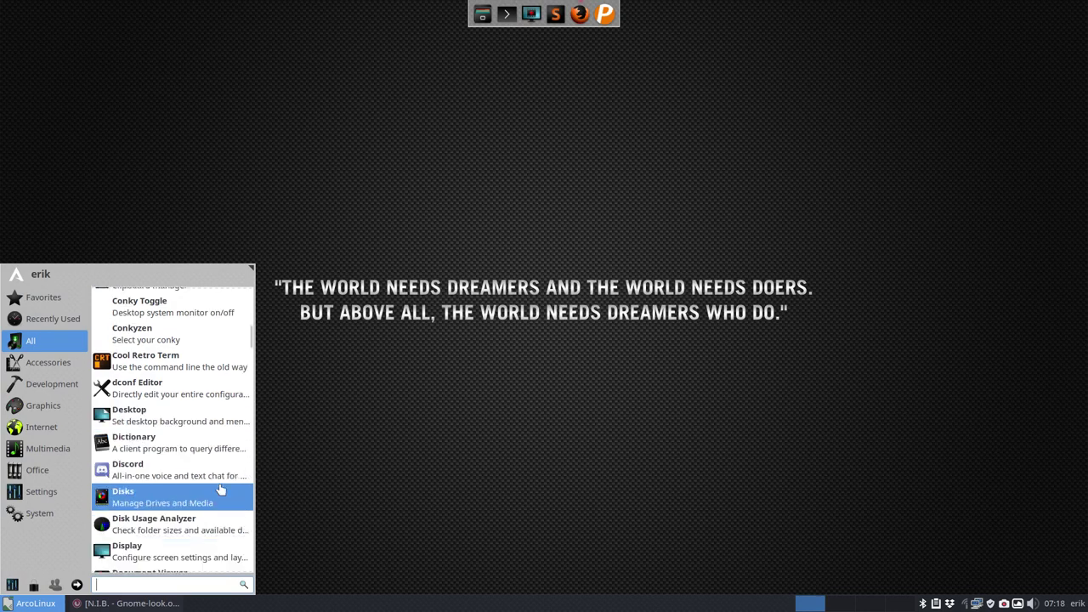
pyautogui.scroll(-11, 221, 489)
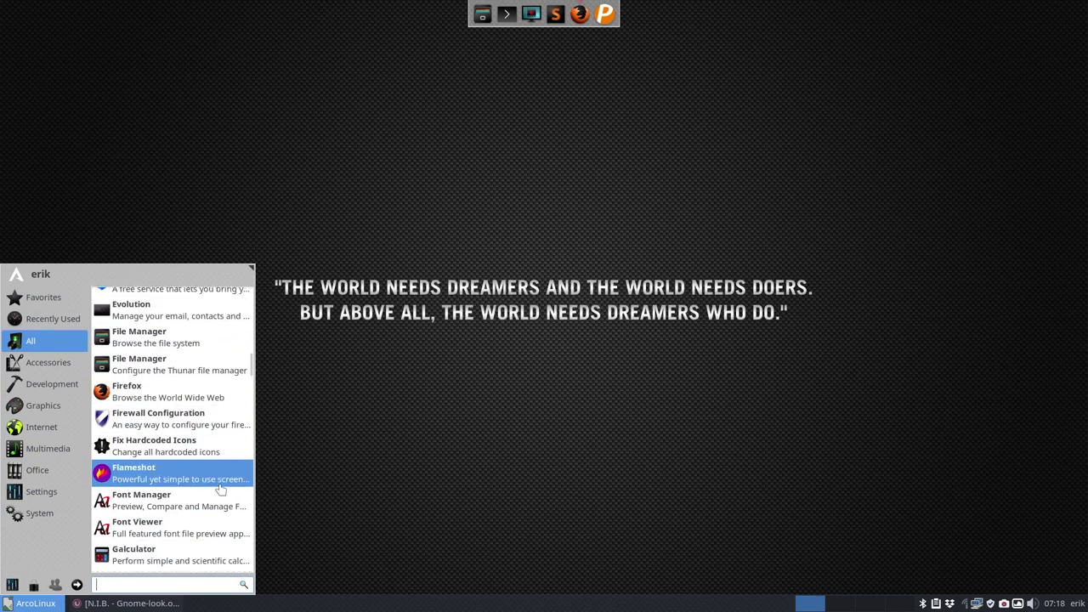
pyautogui.scroll(-8, 220, 489)
pyautogui.scroll(-16, 220, 490)
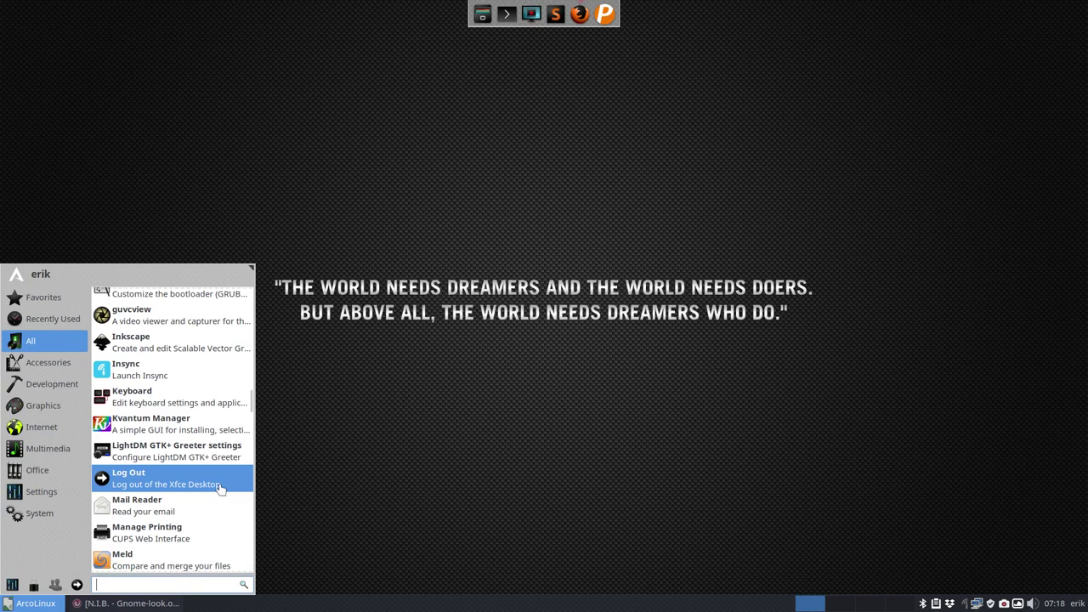
pyautogui.scroll(-16, 220, 490)
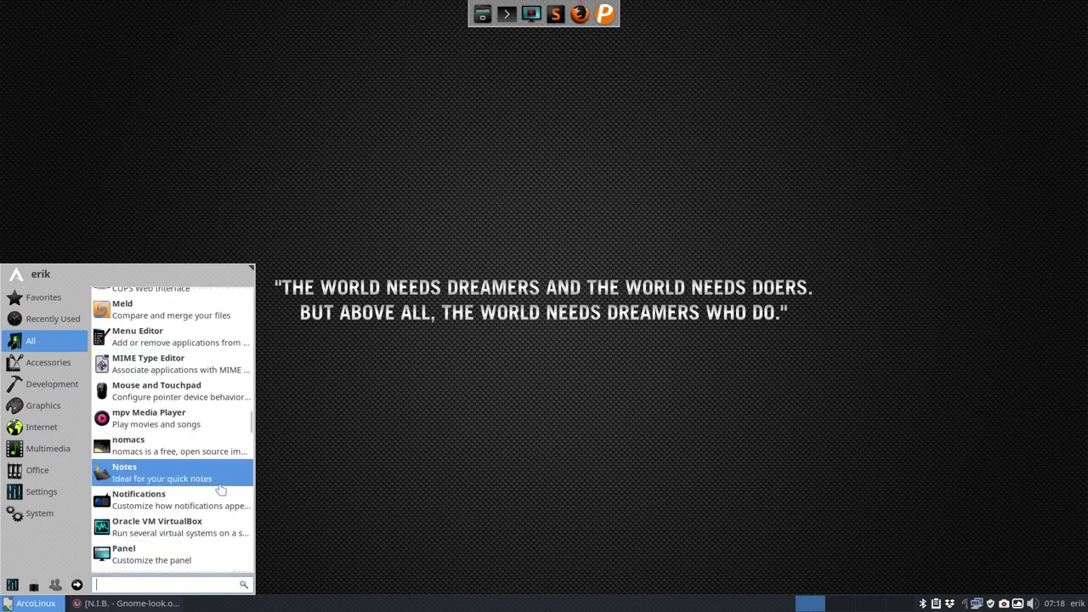
pyautogui.scroll(-1, 221, 490)
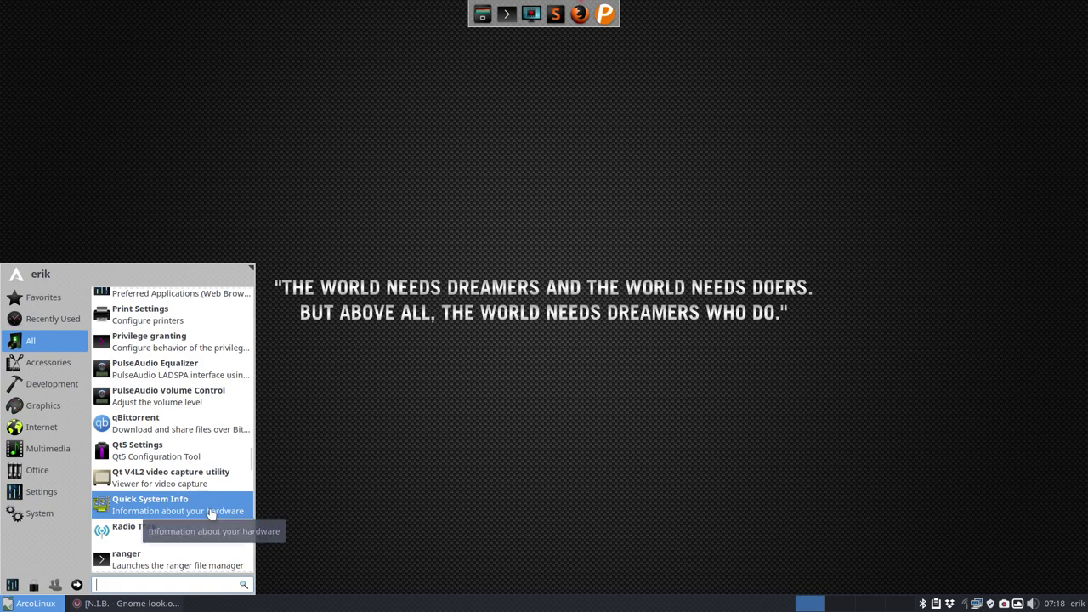
pyautogui.click(333, 452)
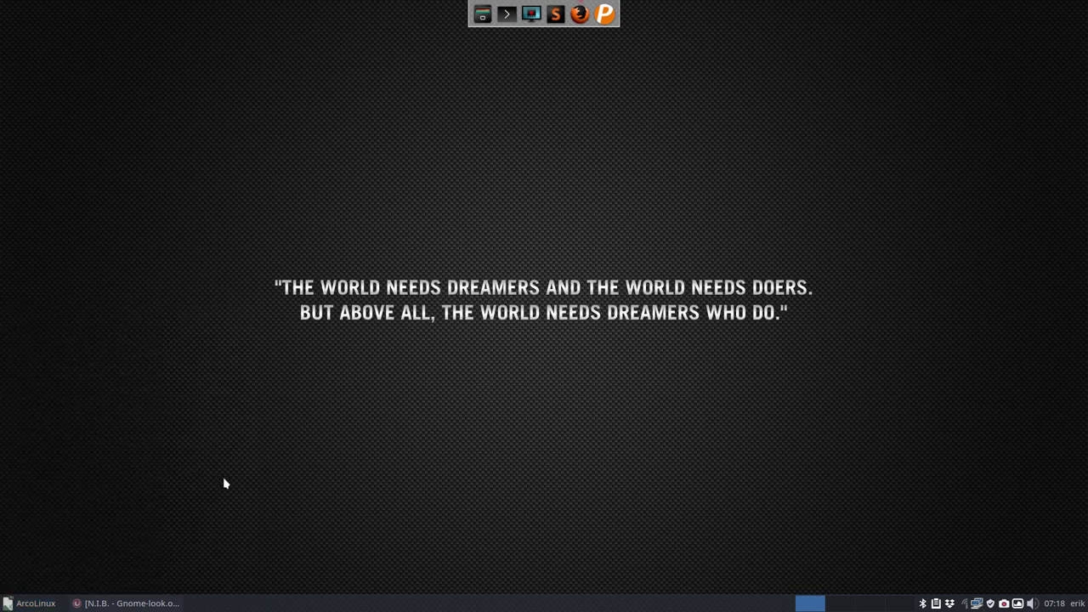
# Open the file manager, then set the Appearance style to Arc-Crimson-Dark and close settings.
pyautogui.hotkey('ctrl', 'alt', 'f')
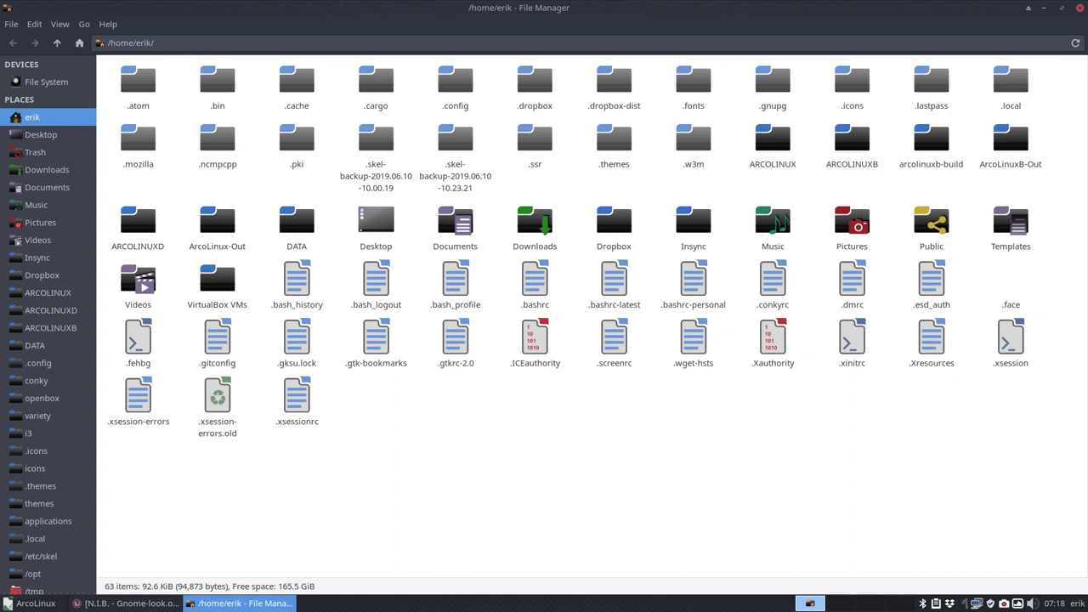
pyautogui.click(9, 604)
pyautogui.click(12, 584)
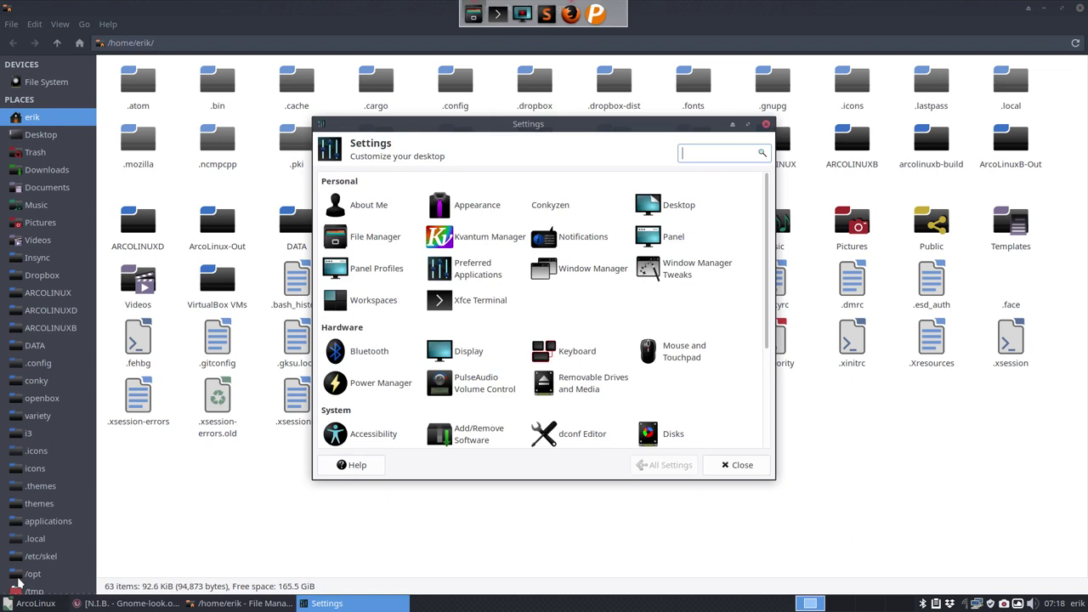
pyautogui.click(463, 211)
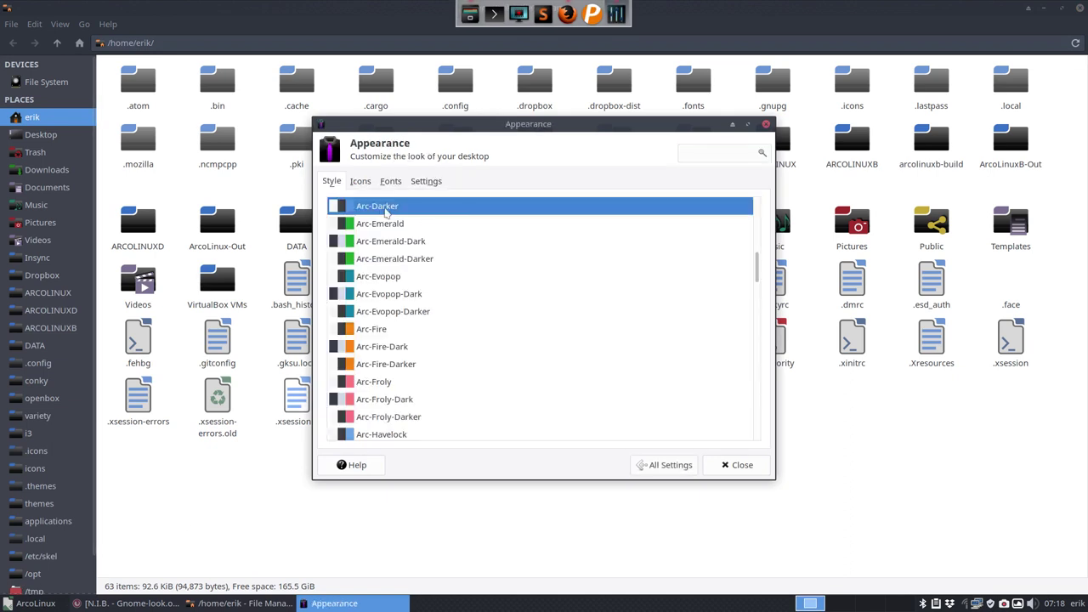
pyautogui.scroll(3, 402, 300)
pyautogui.click(403, 298)
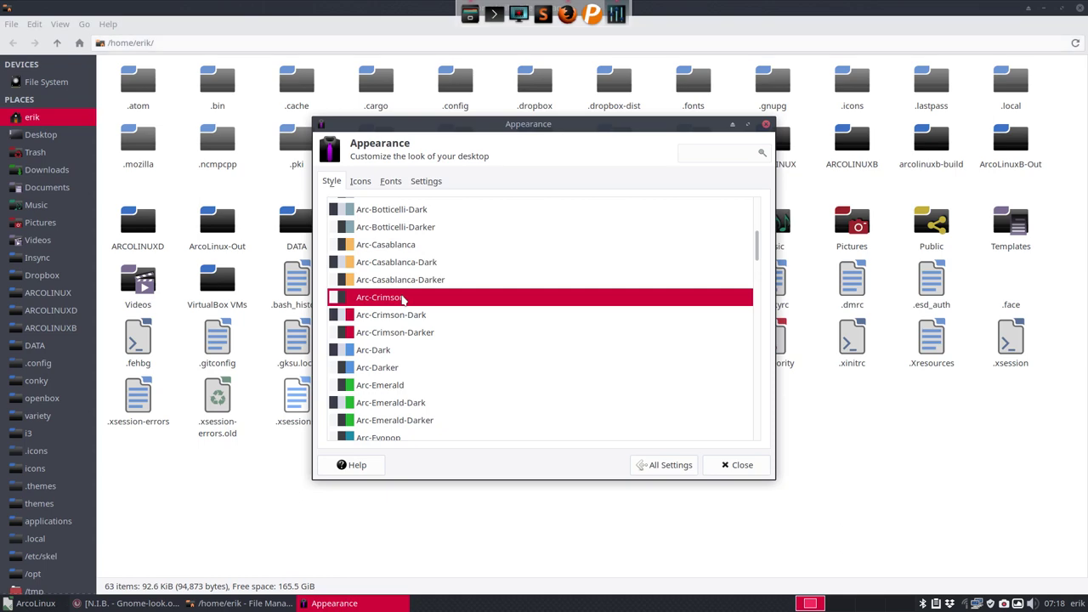
pyautogui.click(417, 315)
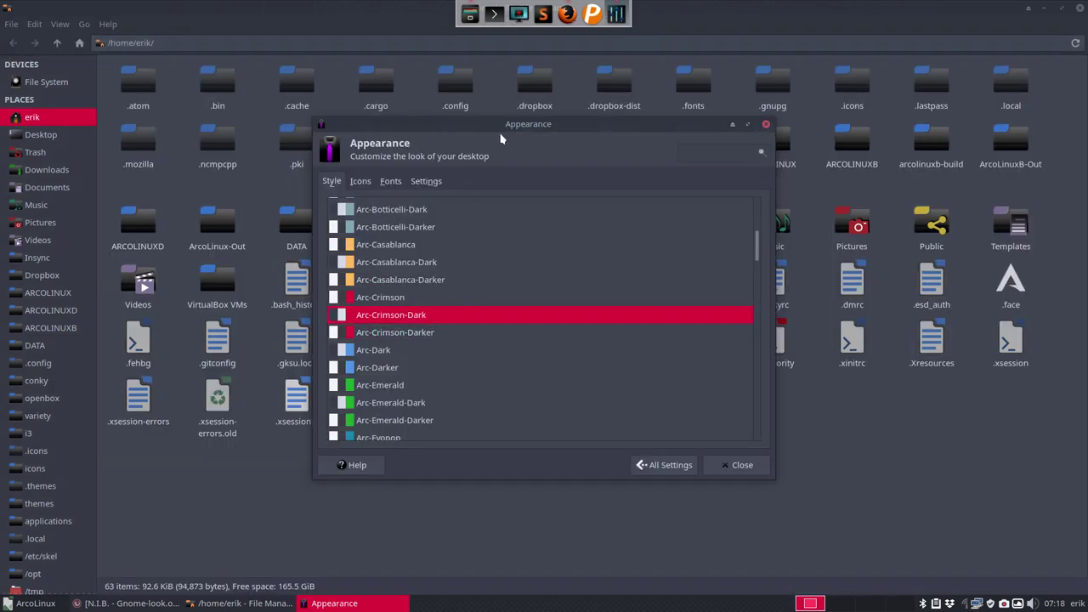
pyautogui.moveTo(512, 123); pyautogui.dragTo(480, 117)
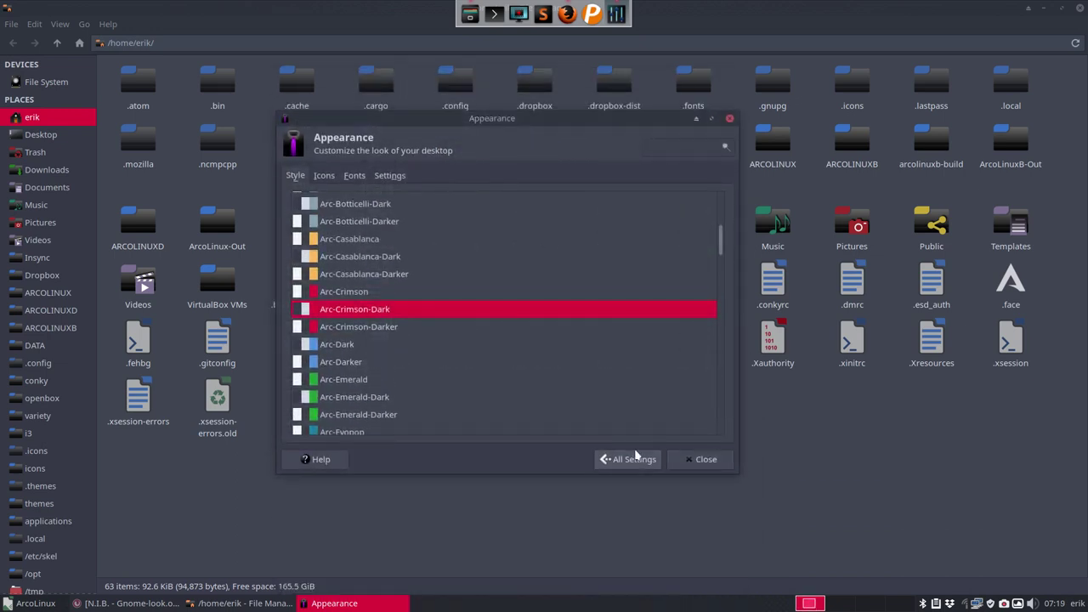
pyautogui.click(681, 457)
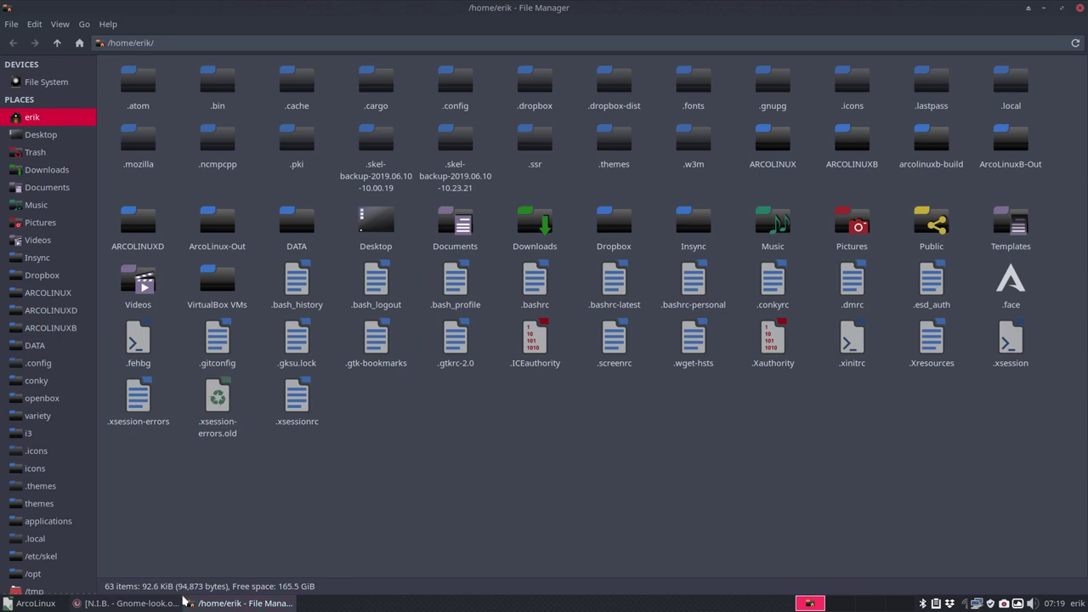
# Search Gnome-look.org for dark icons, view Faenza Dark Icons, and return to the results.
pyautogui.click(153, 603)
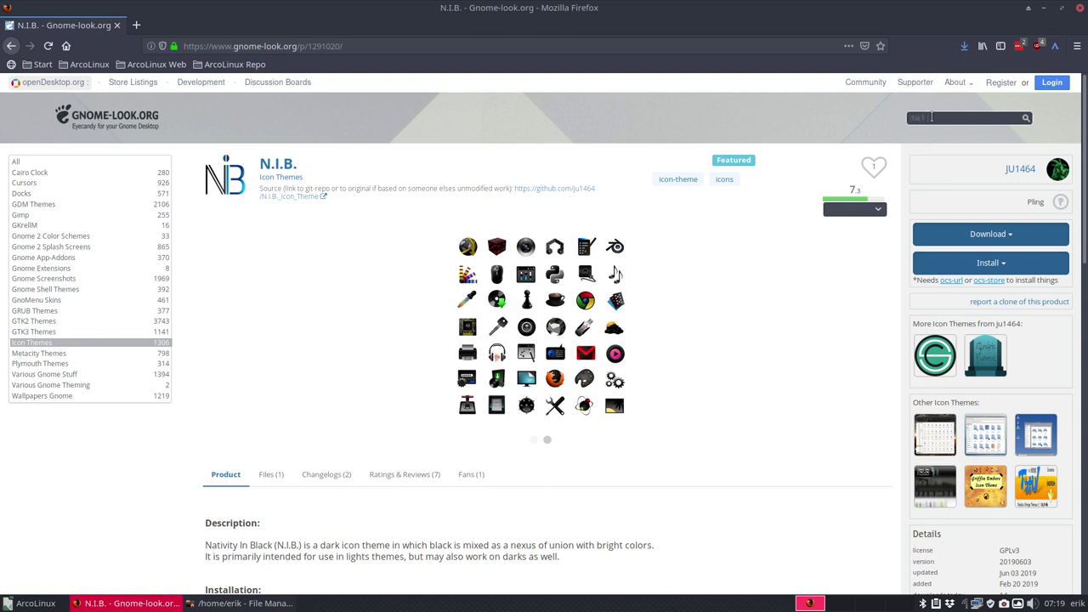
pyautogui.press('Return')
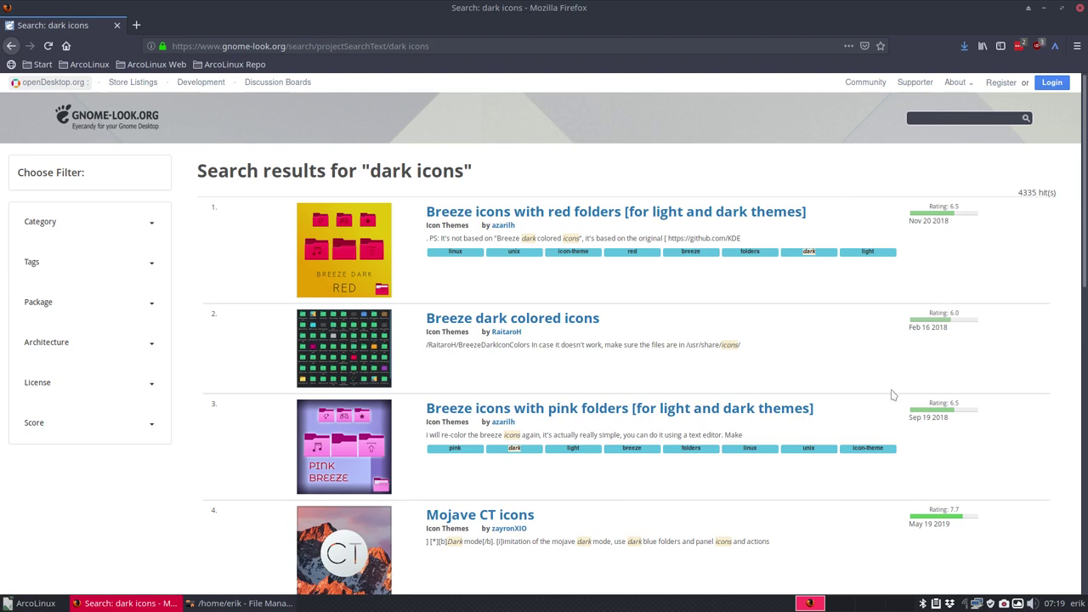
pyautogui.scroll(-5, 685, 389)
pyautogui.scroll(-1, 685, 388)
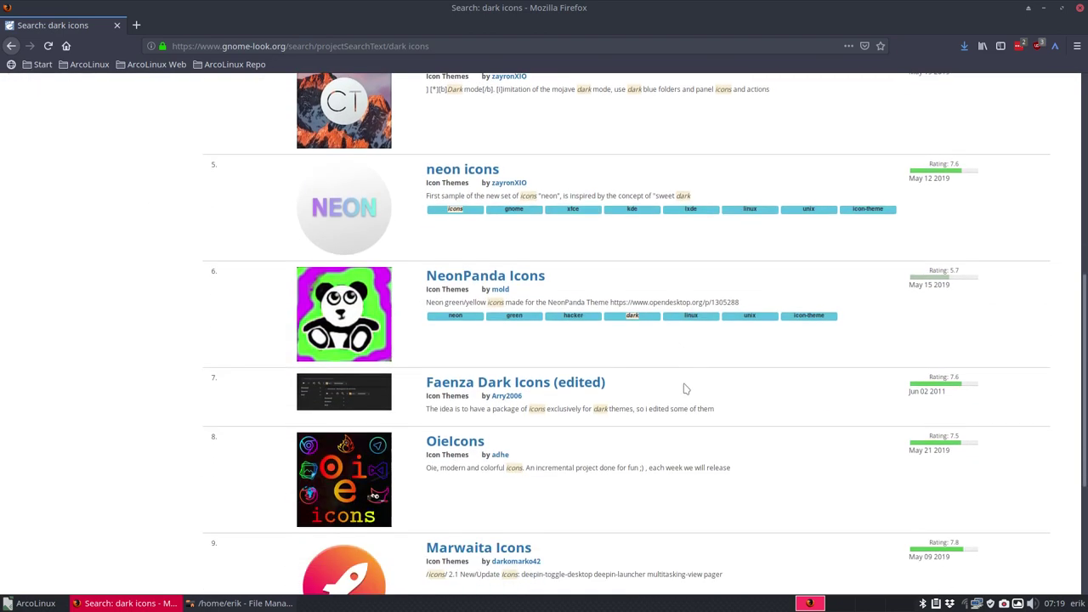
pyautogui.scroll(-3, 685, 388)
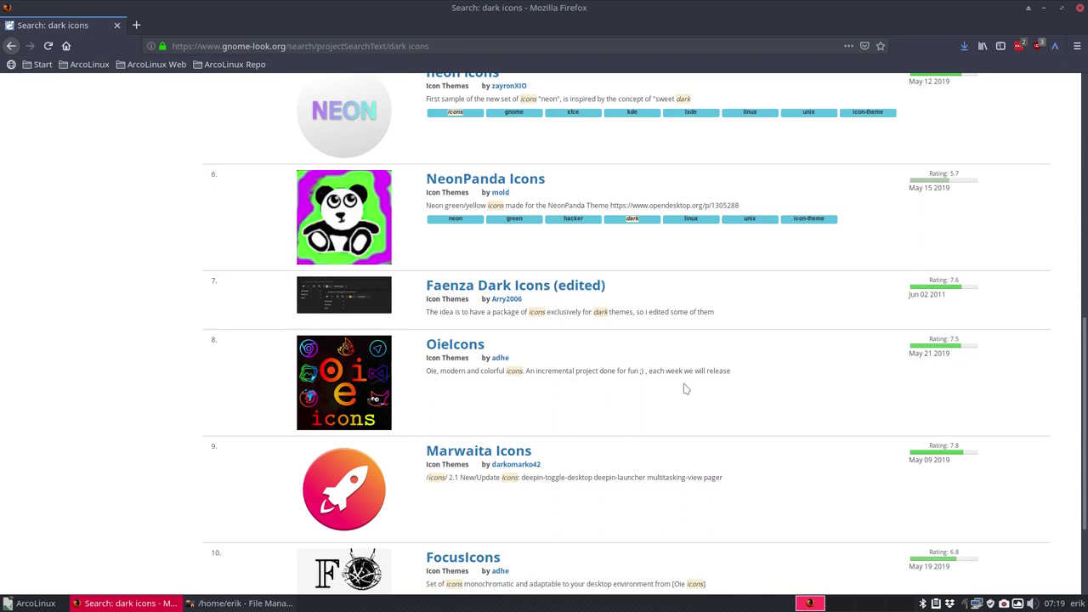
pyautogui.click(501, 288)
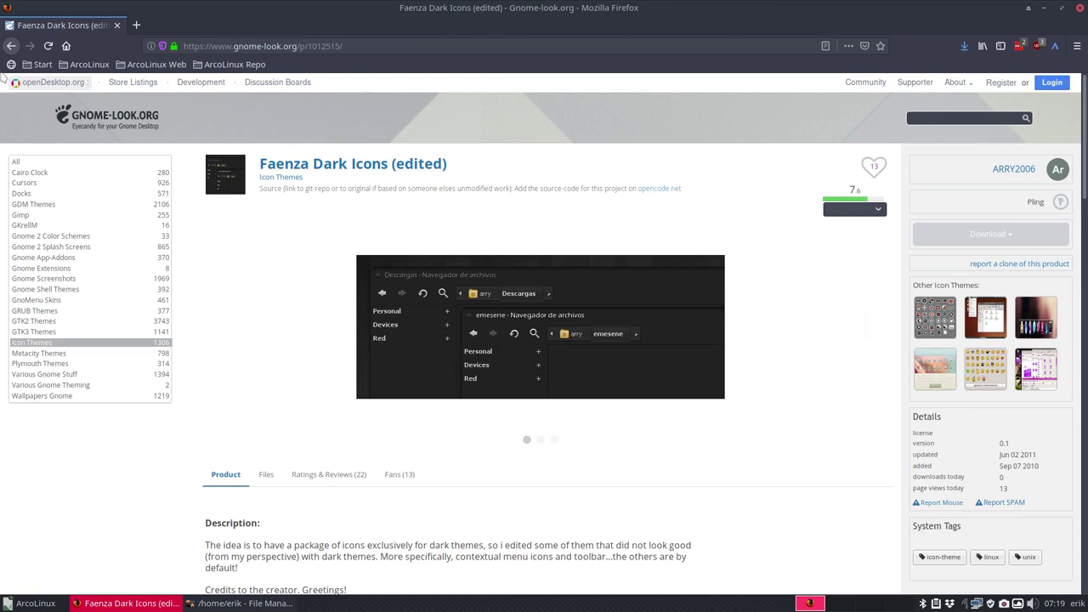
pyautogui.click(11, 46)
# Browse page 2 of the dark icons results, then close Firefox.
pyautogui.scroll(-3, 646, 350)
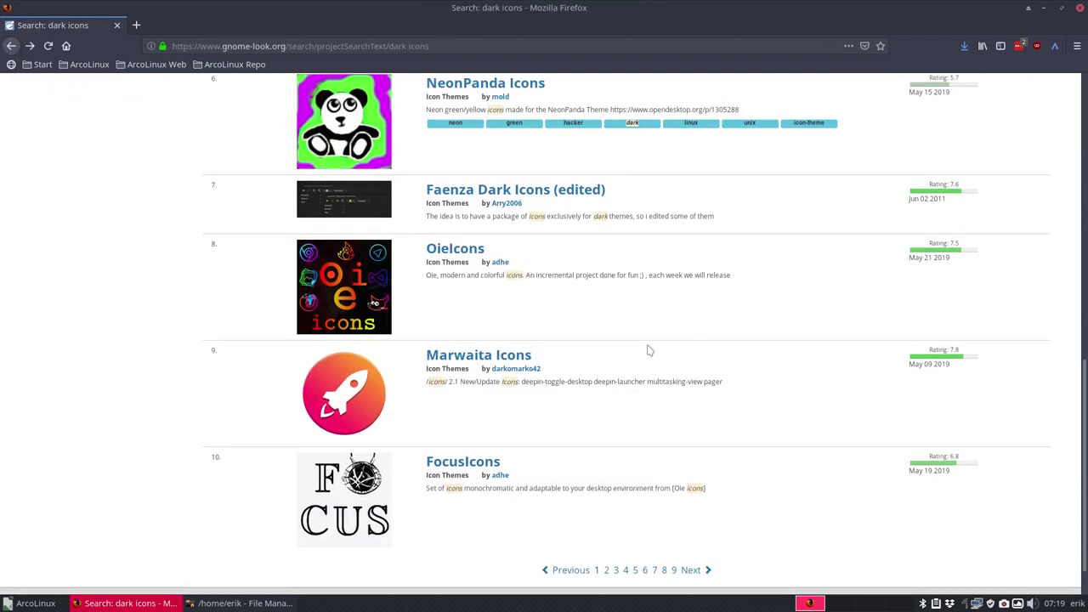
pyautogui.click(607, 523)
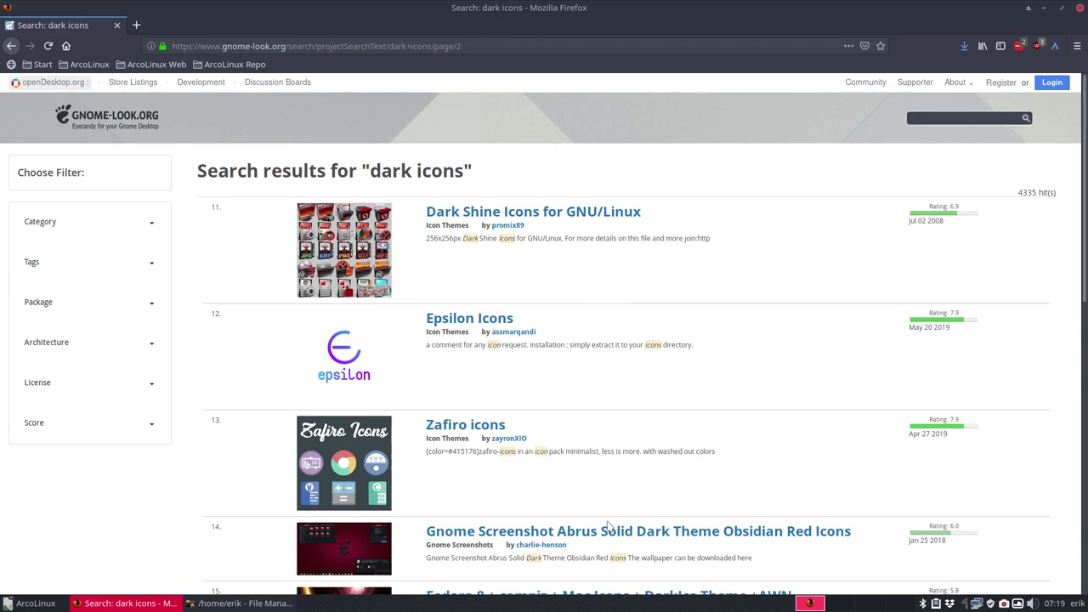
pyautogui.scroll(-6, 607, 524)
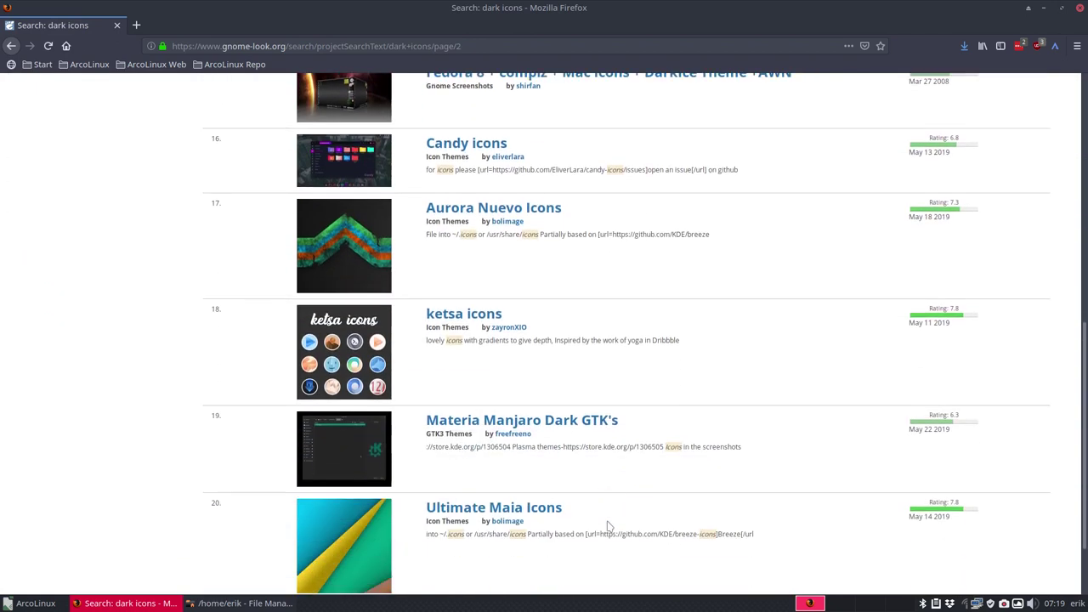
pyautogui.scroll(-1, 608, 526)
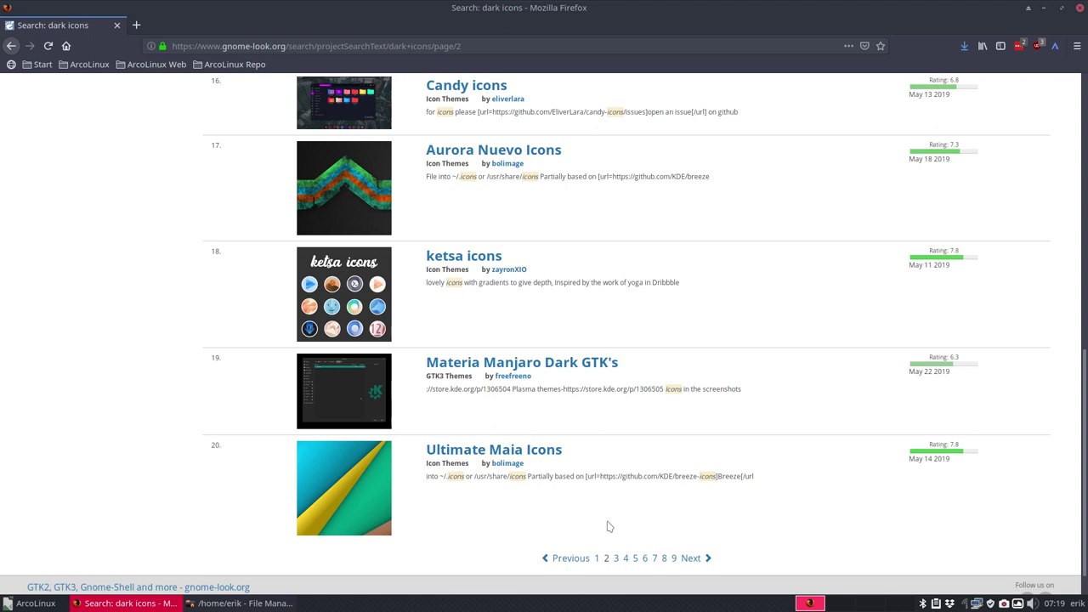
pyautogui.scroll(-1, 607, 526)
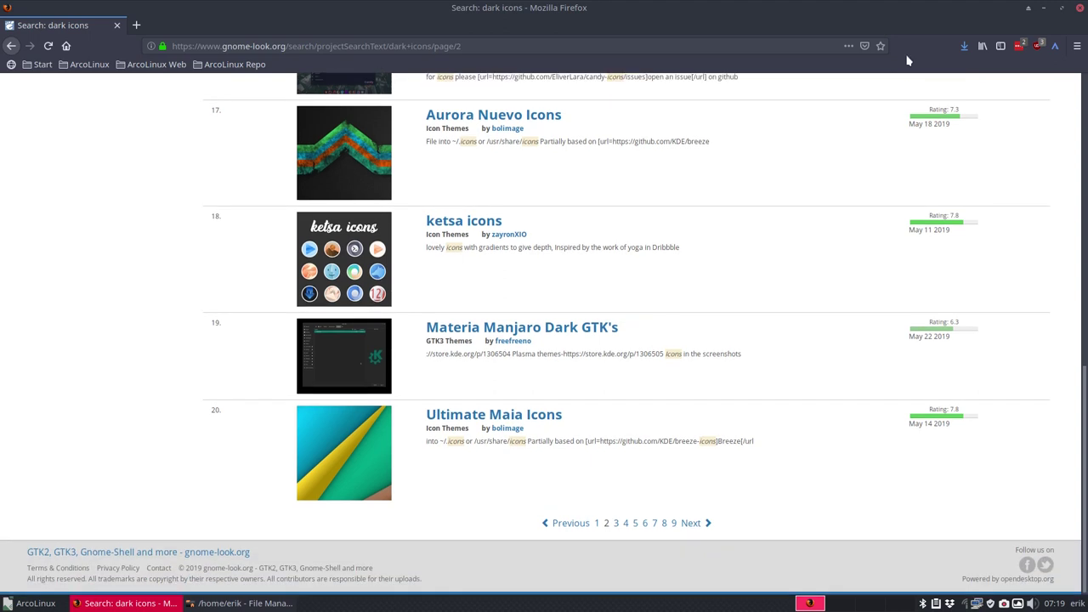
pyautogui.click(1061, 8)
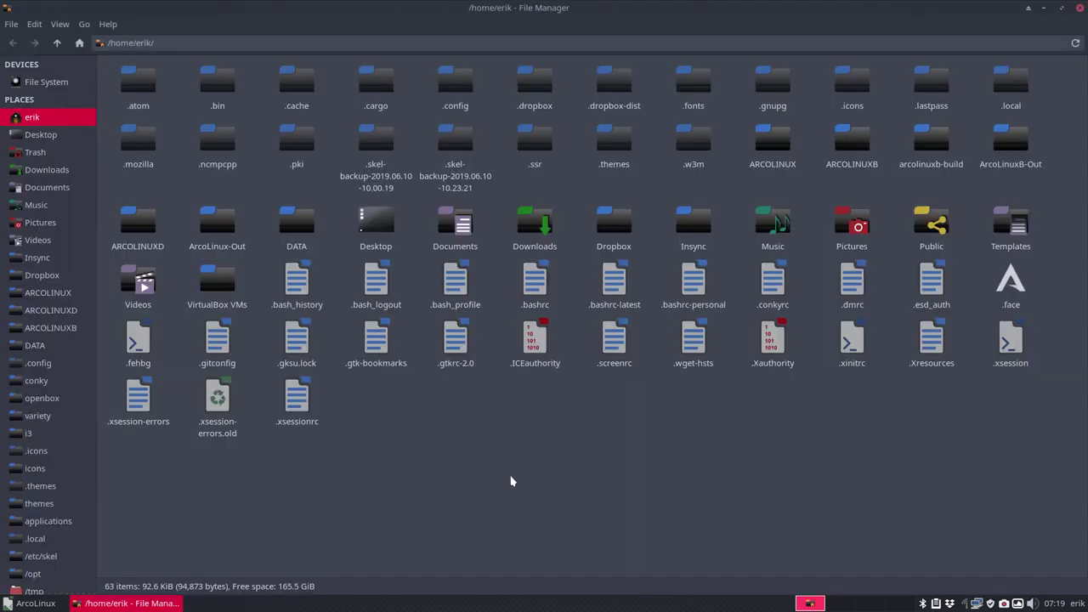